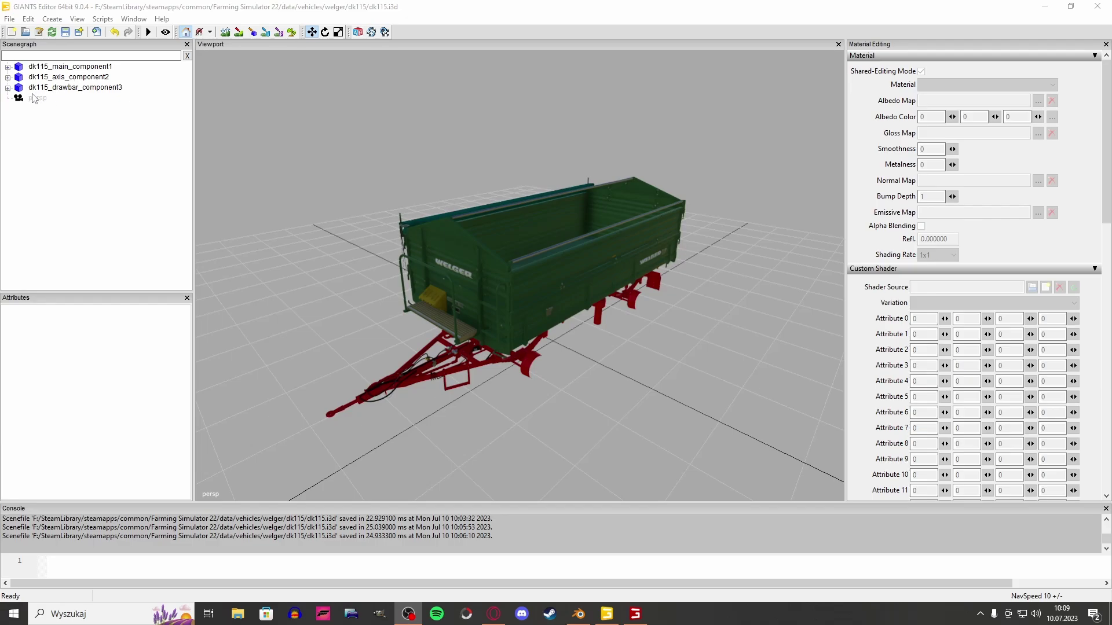
- Select dk115_main_component1, then search 'fil' and select the fillVolume node under fillUnit
left_click(55, 69)
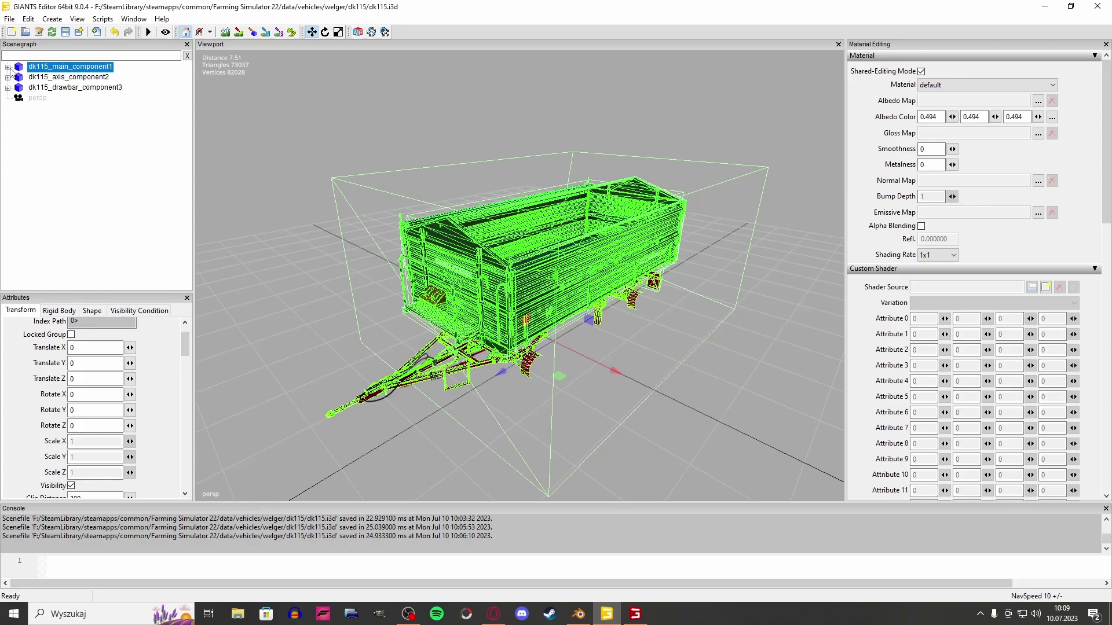
left_click(36, 56)
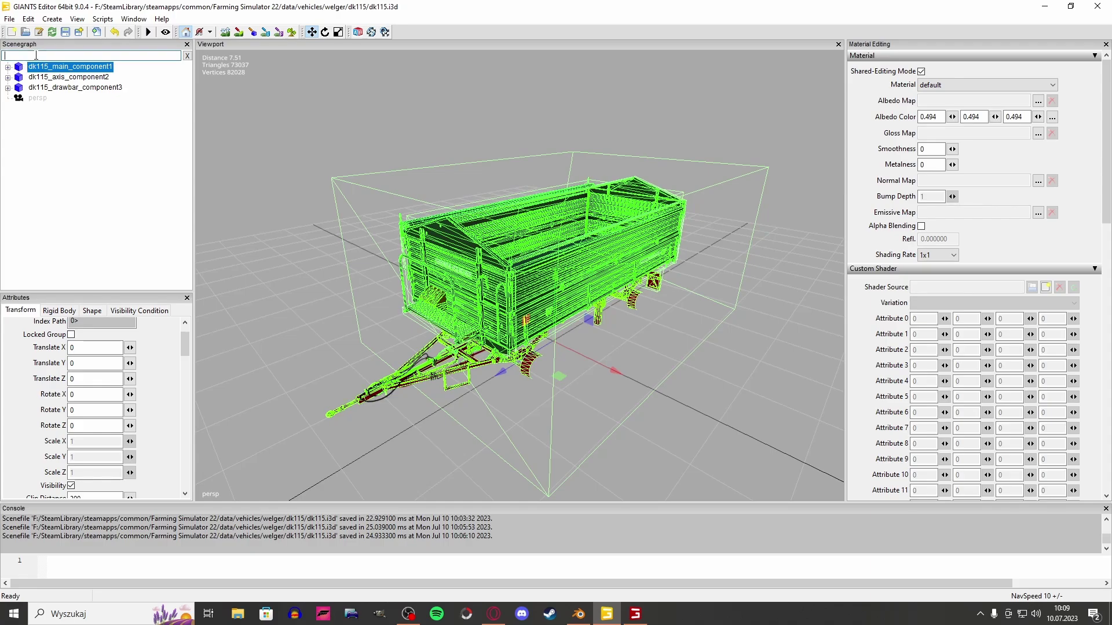
type("fil")
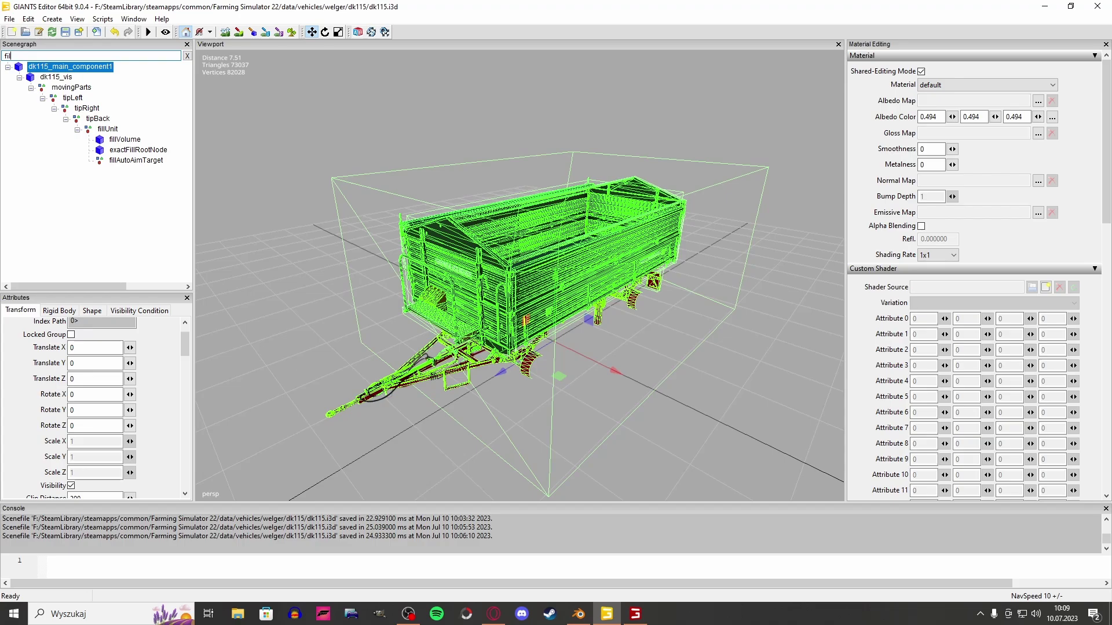
left_click(124, 139)
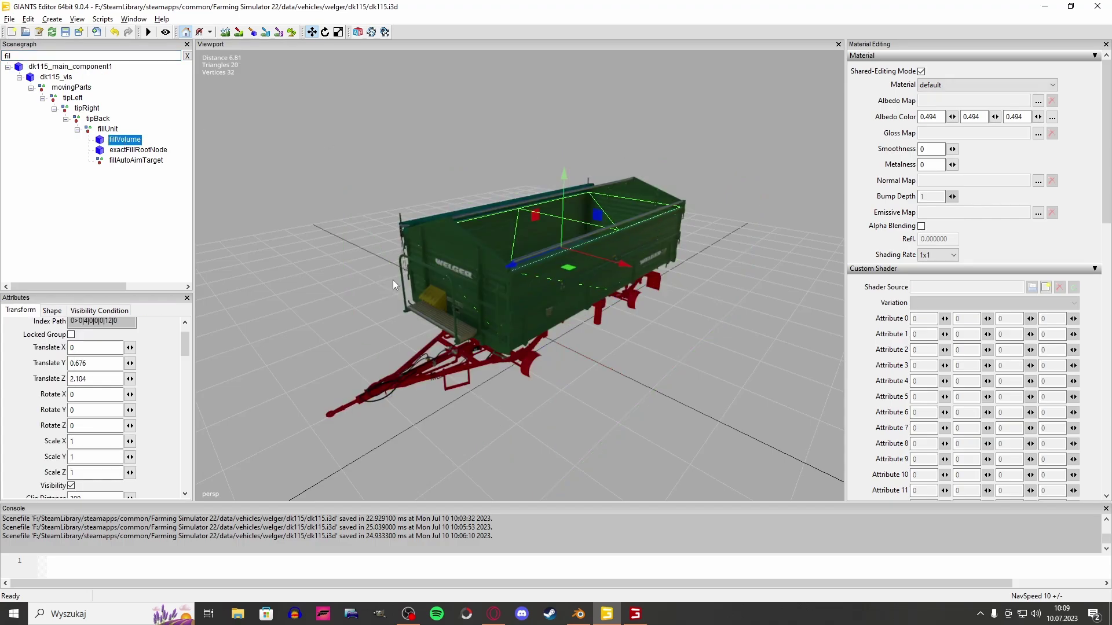
- Zoom and orbit the viewport to inspect the fillVolume toward the trailer's front wall
scroll(392, 279, "up", 3)
scroll(426, 286, "up", 2)
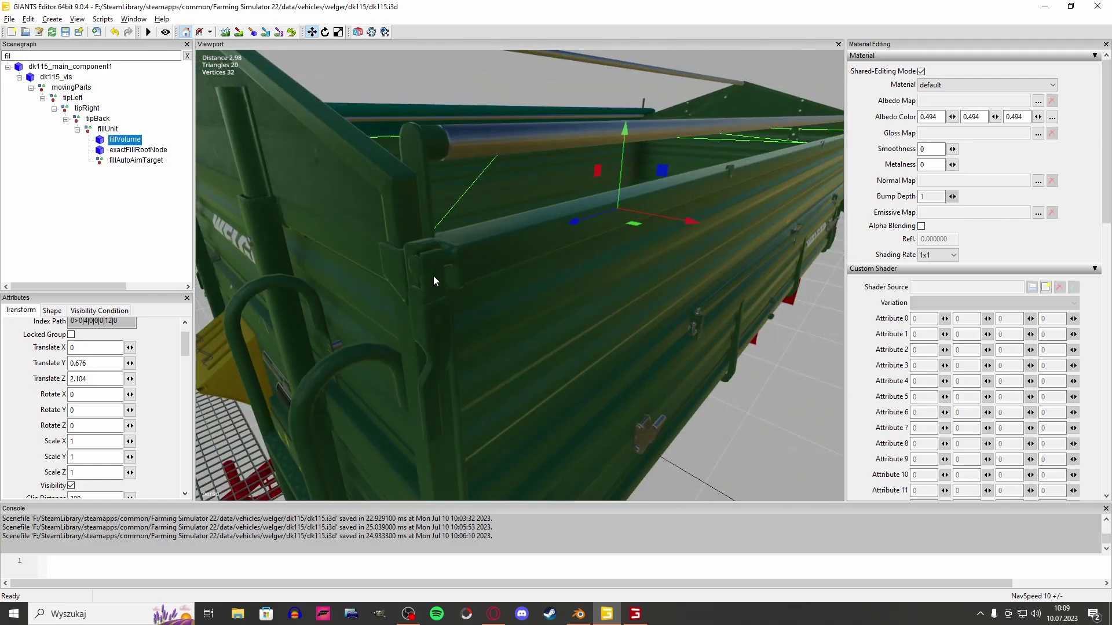
scroll(433, 275, "down", 2)
scroll(419, 267, "down", 1)
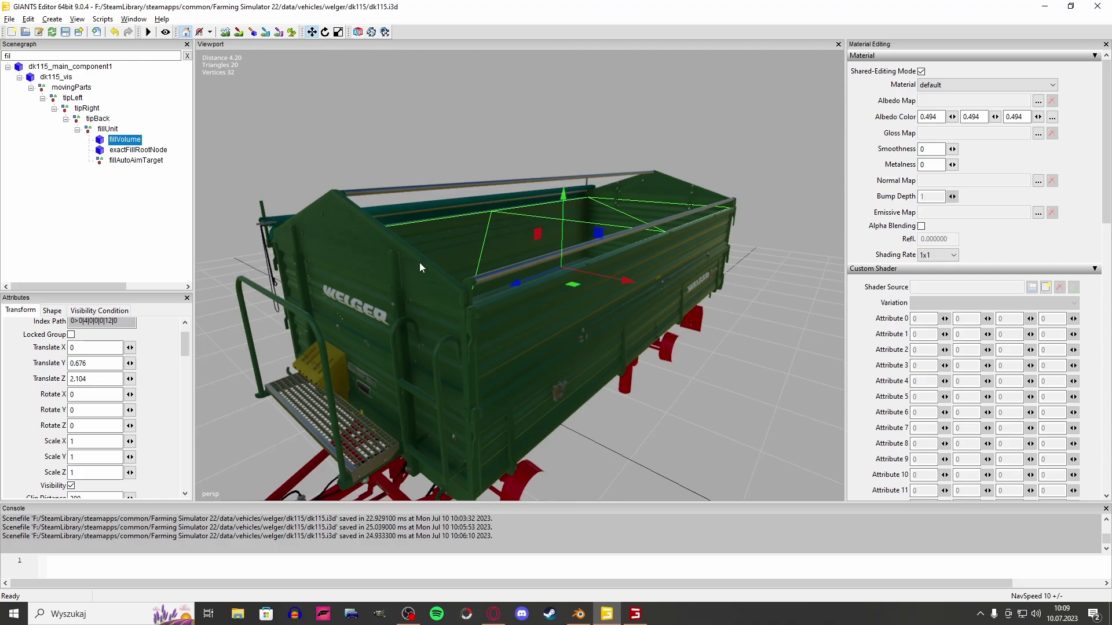
scroll(388, 273, "up", 1)
scroll(398, 262, "up", 2)
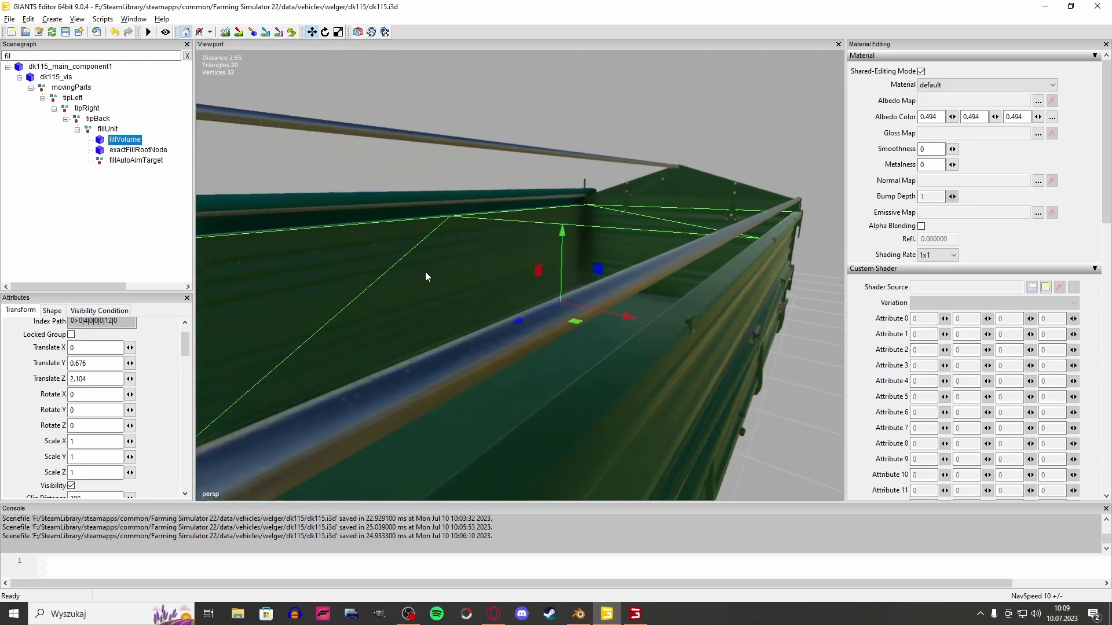
scroll(425, 272, "up", 2)
mouse_move(434, 275)
middle_mouse_down()
mouse_move(487, 249)
mouse_move(520, 265)
mouse_move(606, 260)
mouse_move(557, 293)
mouse_move(566, 299)
mouse_move(552, 233)
mouse_move(468, 255)
mouse_move(418, 296)
mouse_move(550, 262)
mouse_move(512, 255)
middle_mouse_up()
scroll(466, 261, "down", 2)
scroll(418, 296, "up", 3)
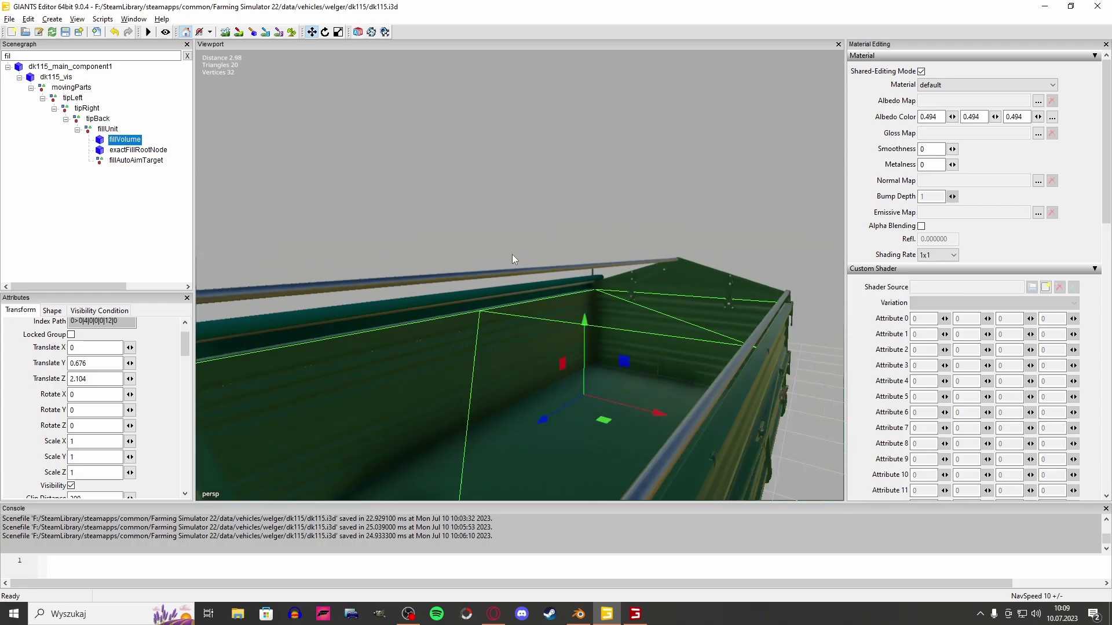
scroll(482, 260, "down", 4)
- Export the selected fillVolume as a Wavefront OBJ file named 'fill'
left_click(10, 18)
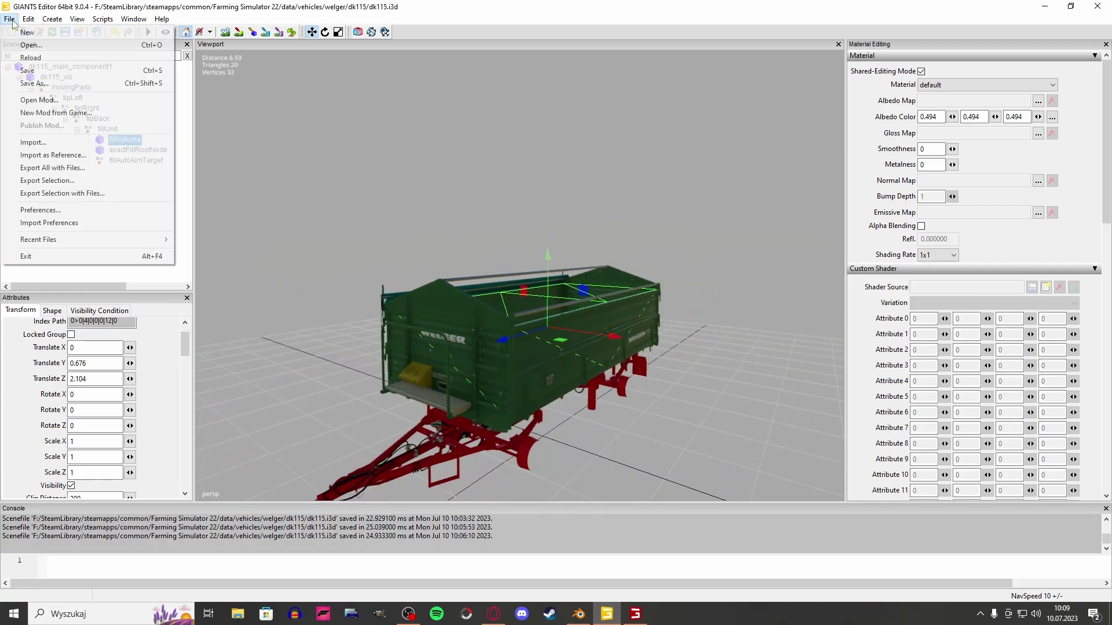
left_click(53, 181)
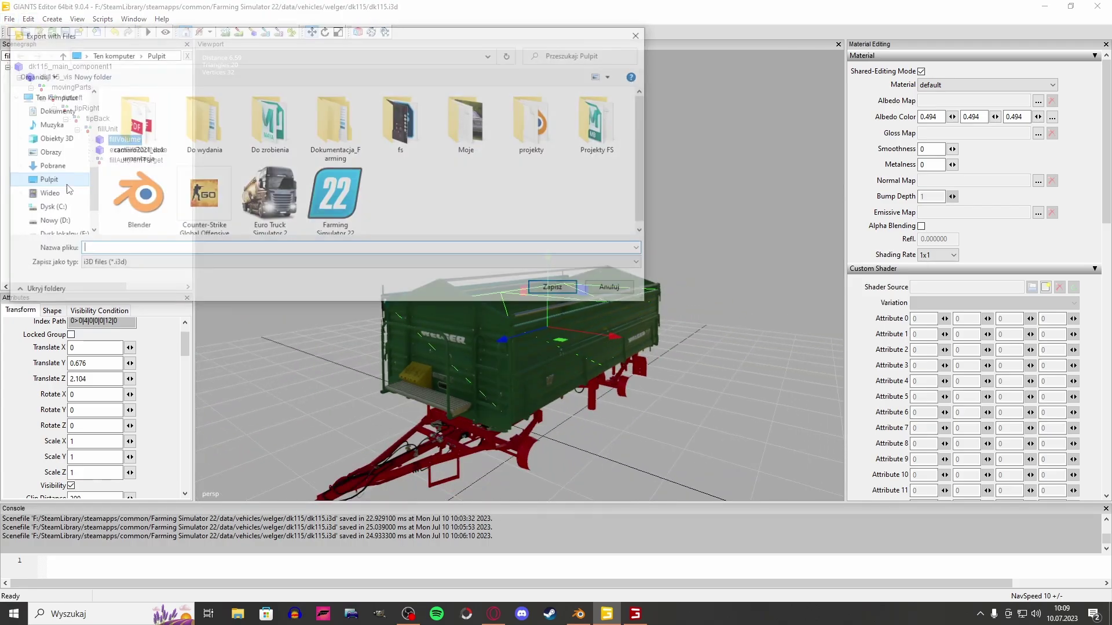
left_click(130, 264)
left_click(131, 293)
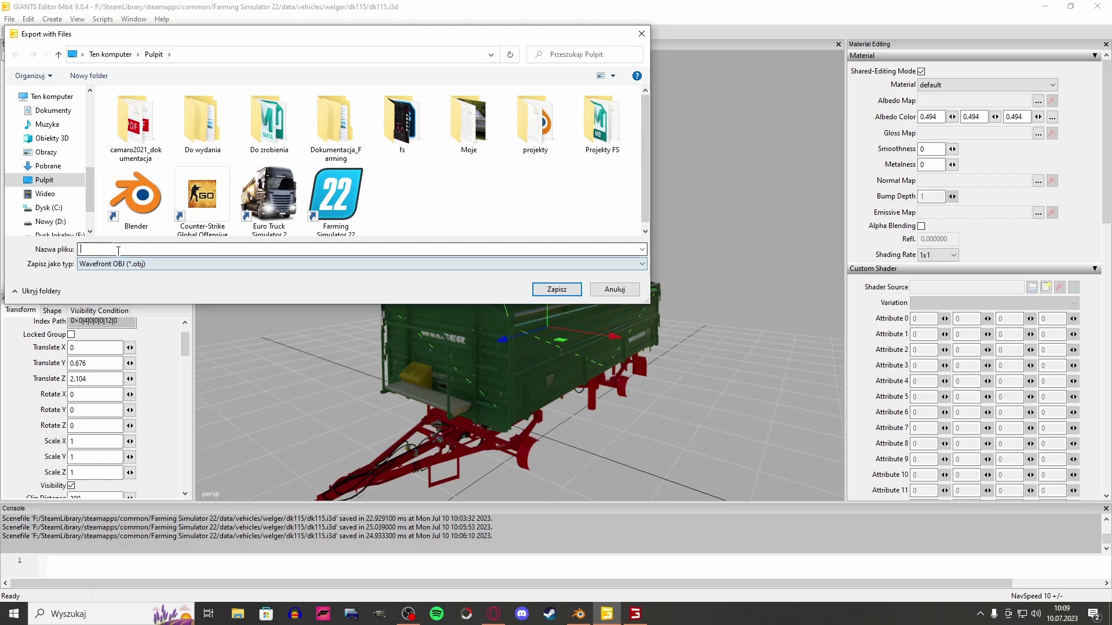
type("fill")
key("Return")
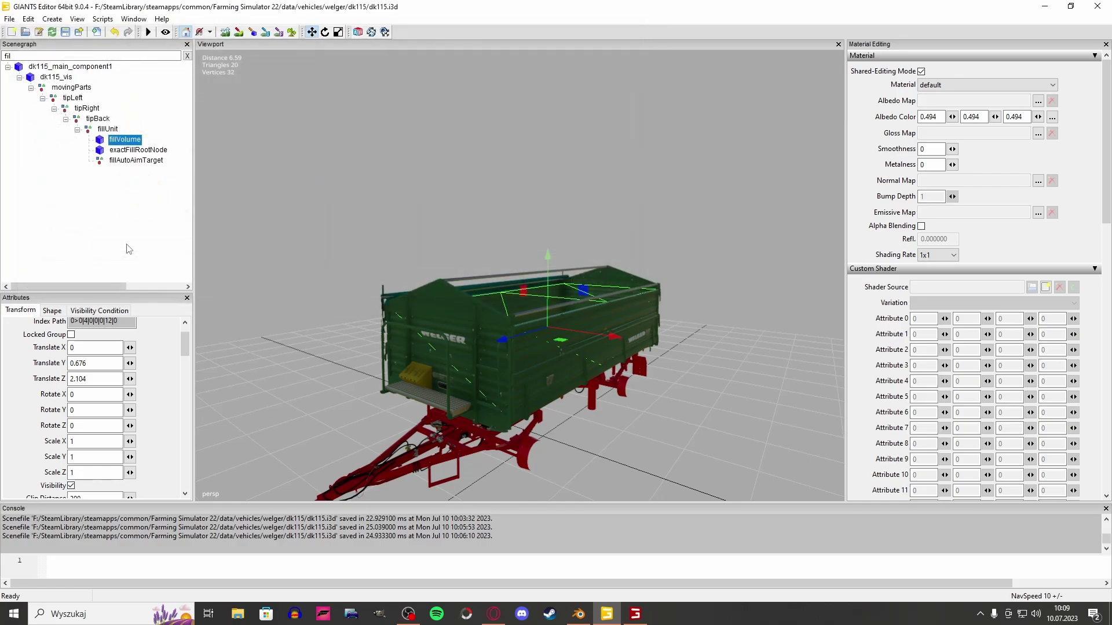
- Zoom and orbit around the trailer box to view the fillVolume outline from behind
scroll(404, 189, "up", 2)
scroll(450, 239, "up", 2)
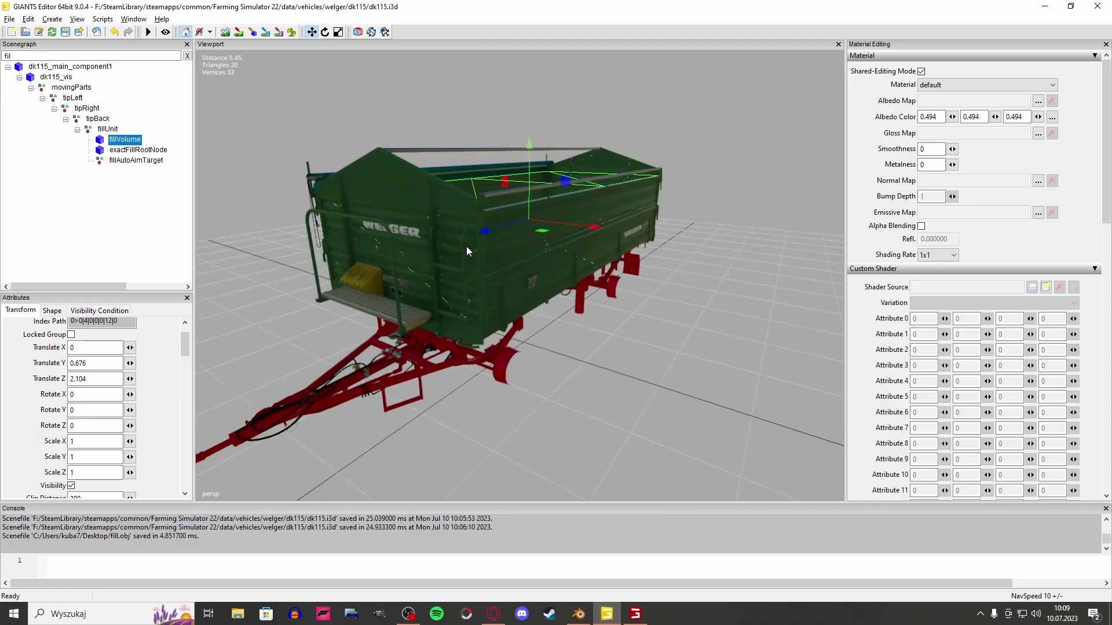
scroll(467, 245, "up", 2)
scroll(461, 220, "up", 2)
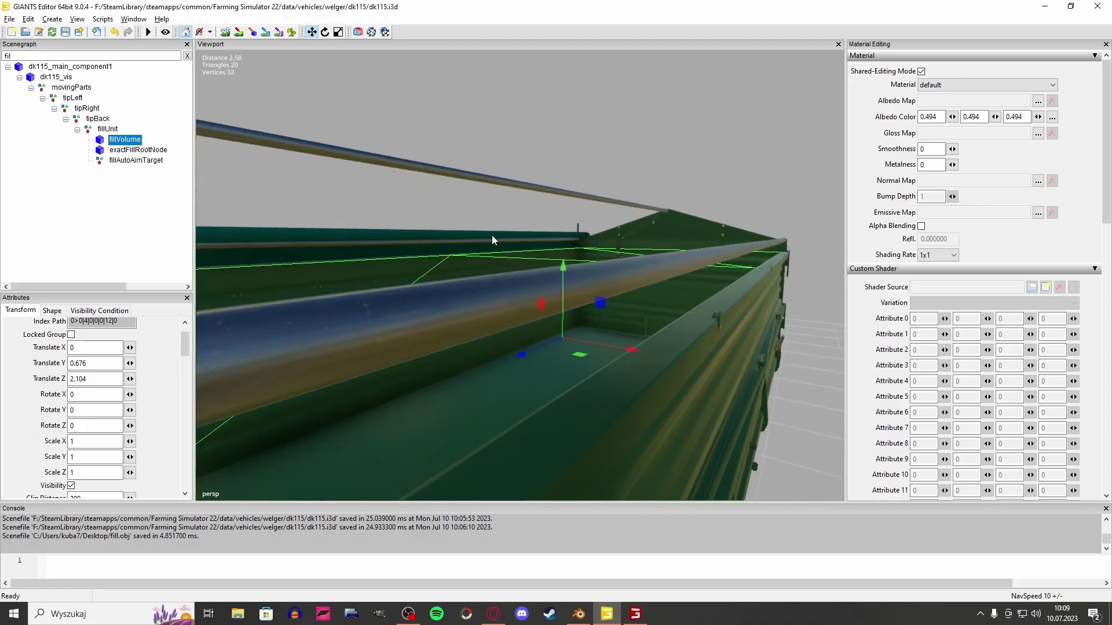
mouse_move(492, 236)
middle_mouse_down()
mouse_move(360, 275)
mouse_move(415, 153)
middle_mouse_up()
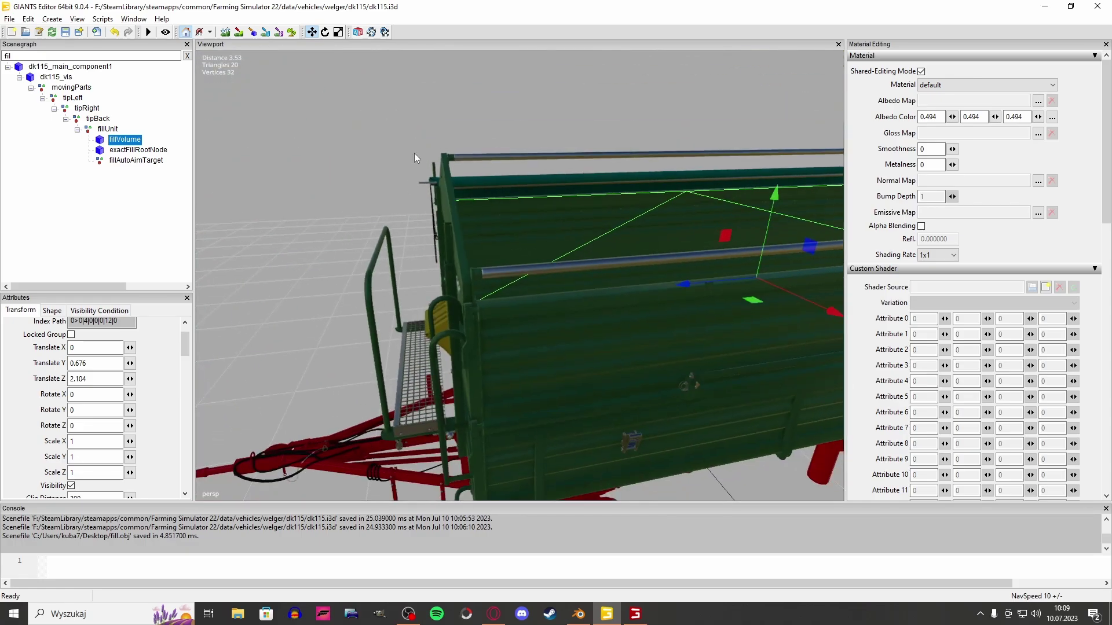
mouse_move(554, 238)
middle_mouse_down()
mouse_move(467, 191)
mouse_move(485, 193)
middle_mouse_up()
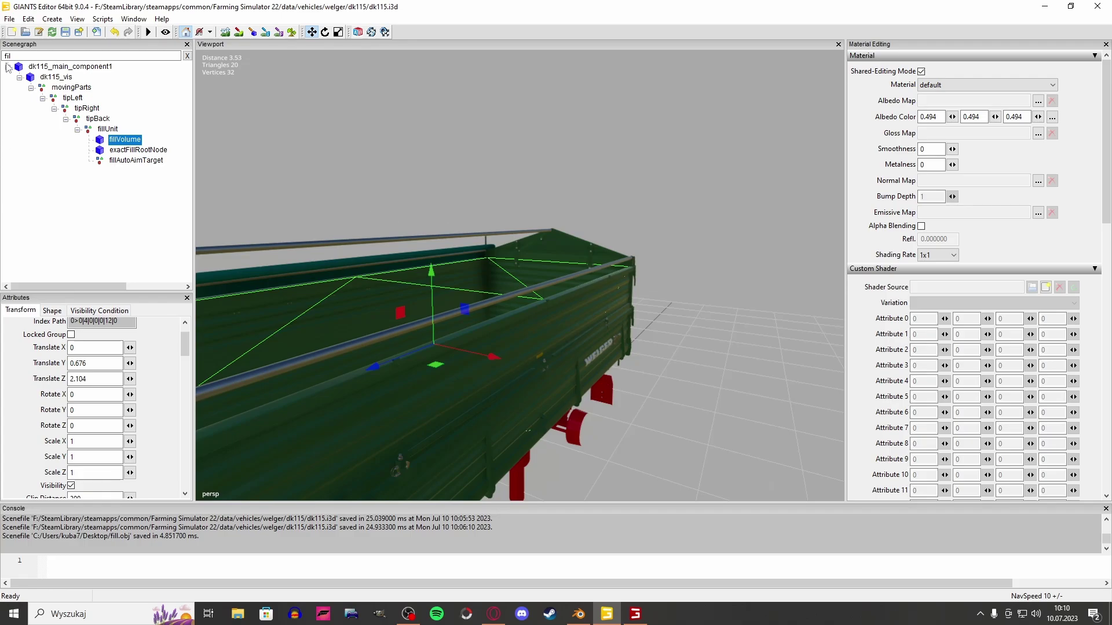
- Apply the editor preferences with the OBJ export scale confirmed at 1
left_click(8, 19)
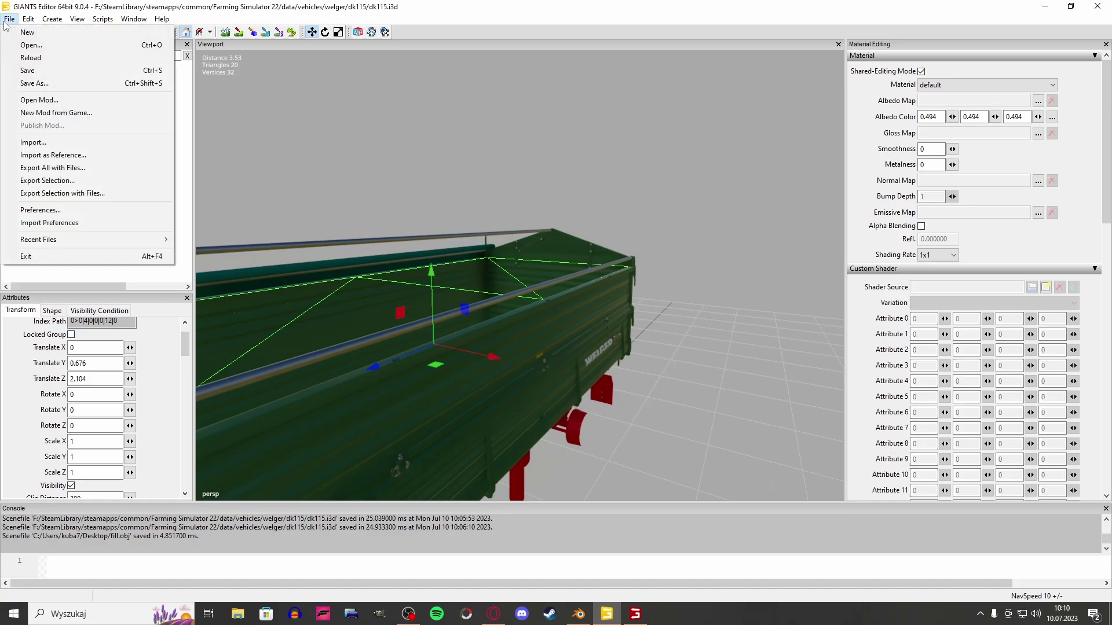
left_click(89, 209)
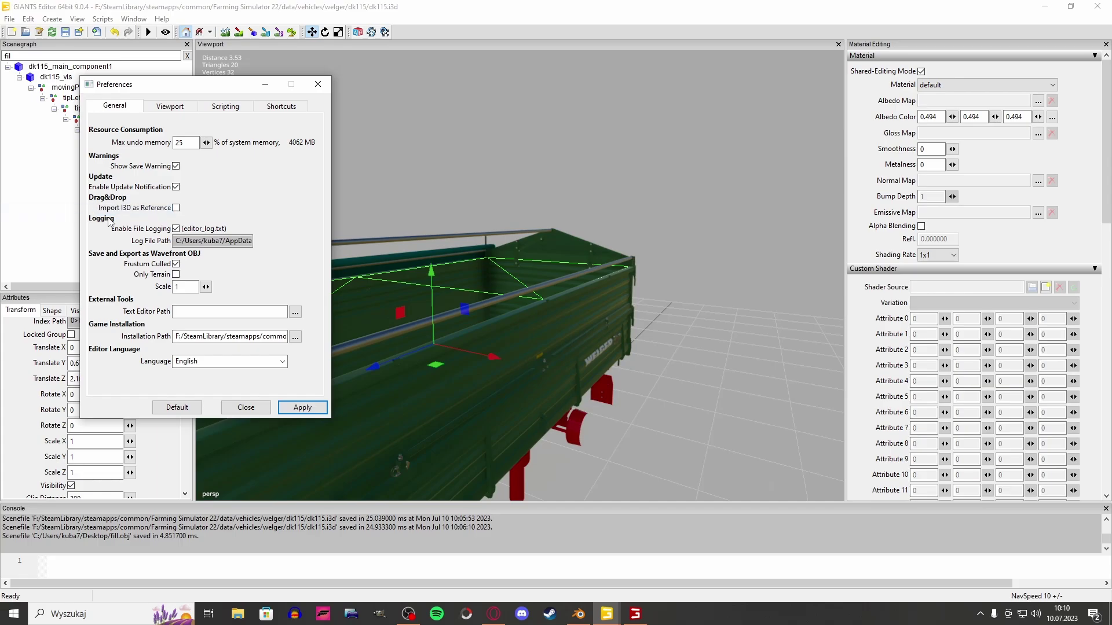
left_click(28, 20)
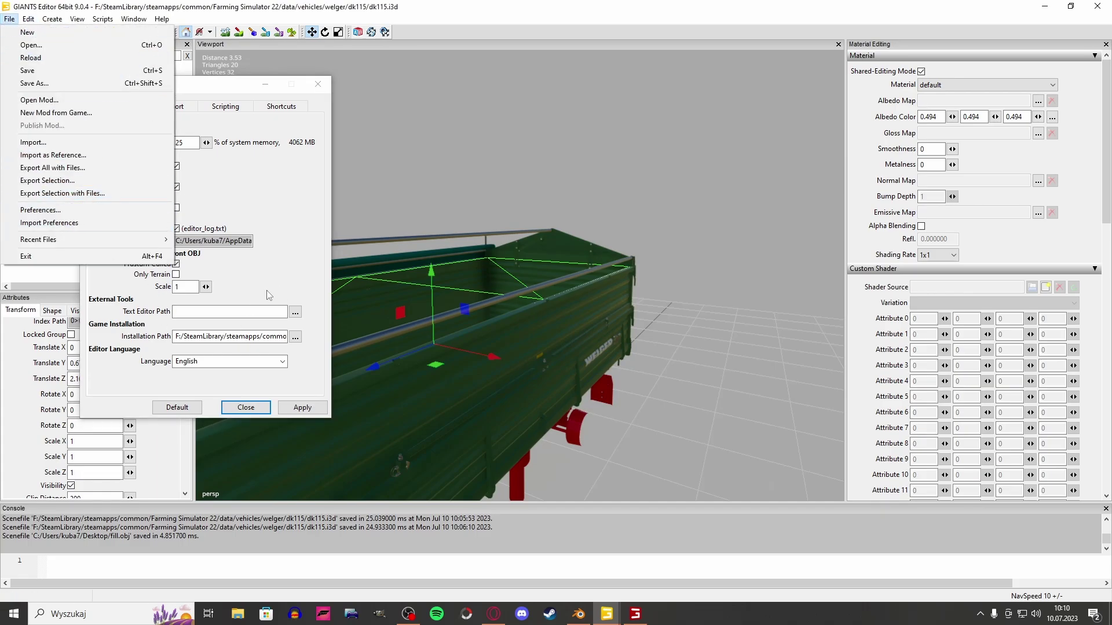
left_click(189, 288)
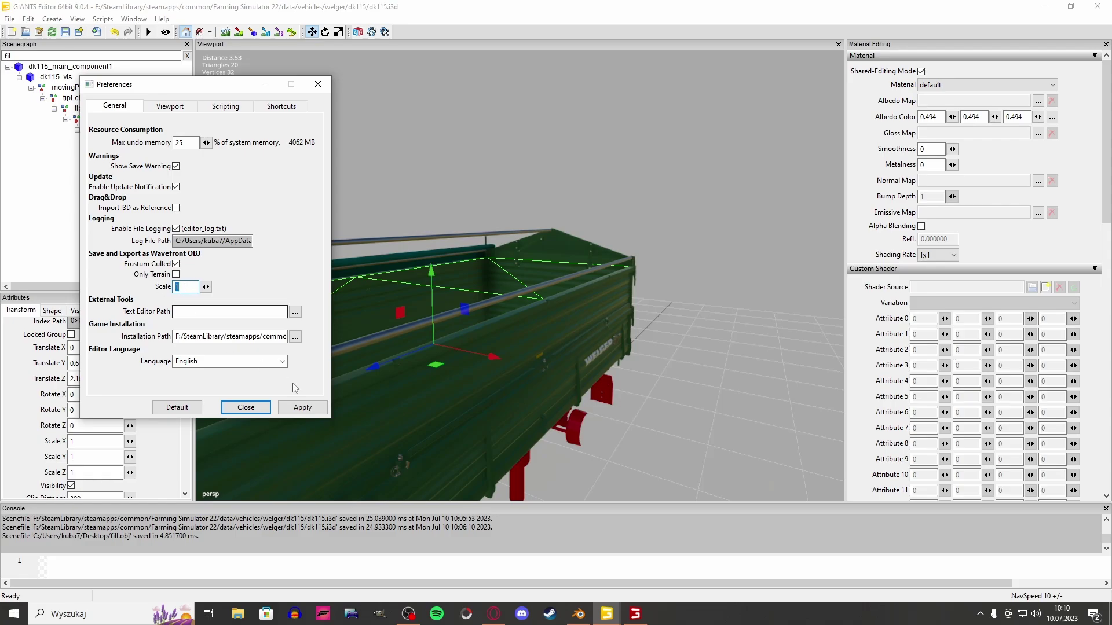
left_click(302, 407)
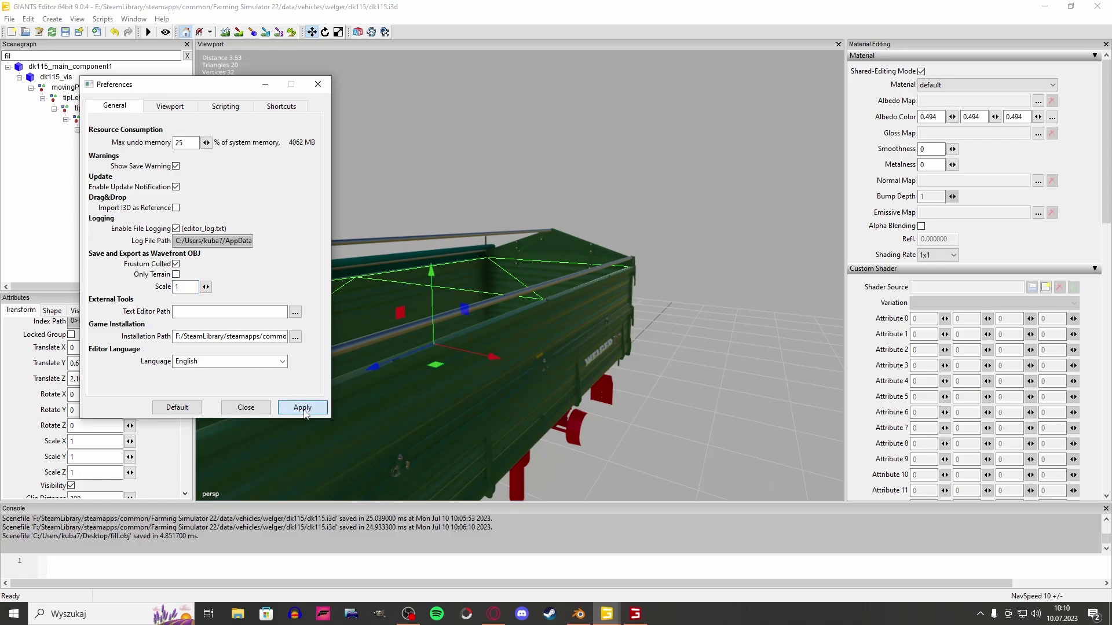
left_click(255, 411)
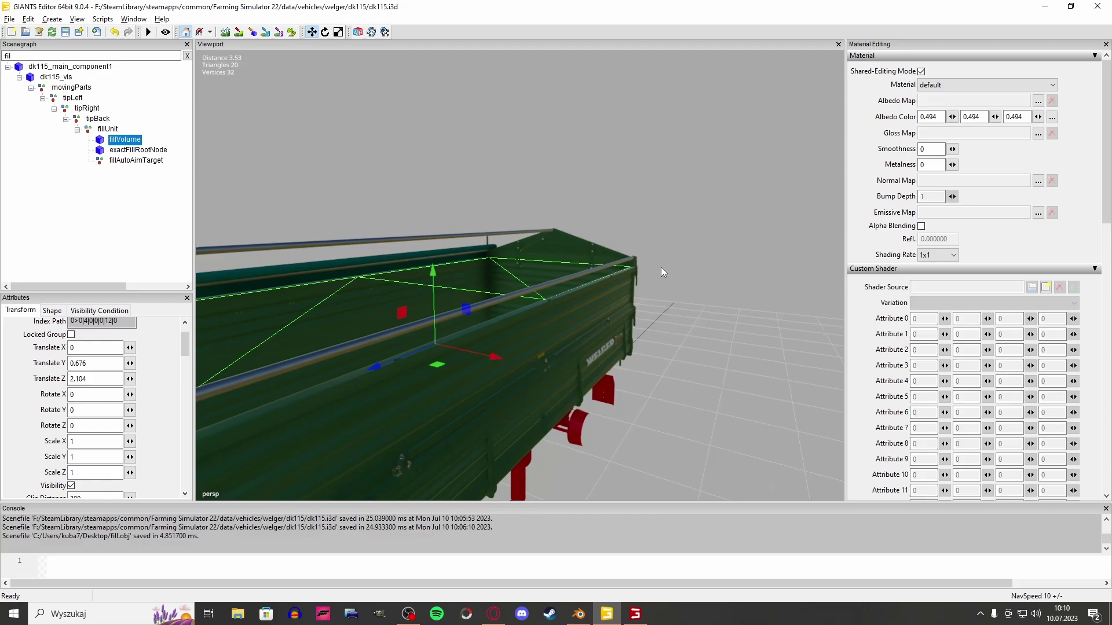
scroll(662, 267, "down", 5)
- Switch to Blender and import fill.obj as a Wavefront OBJ
left_click(1047, 6)
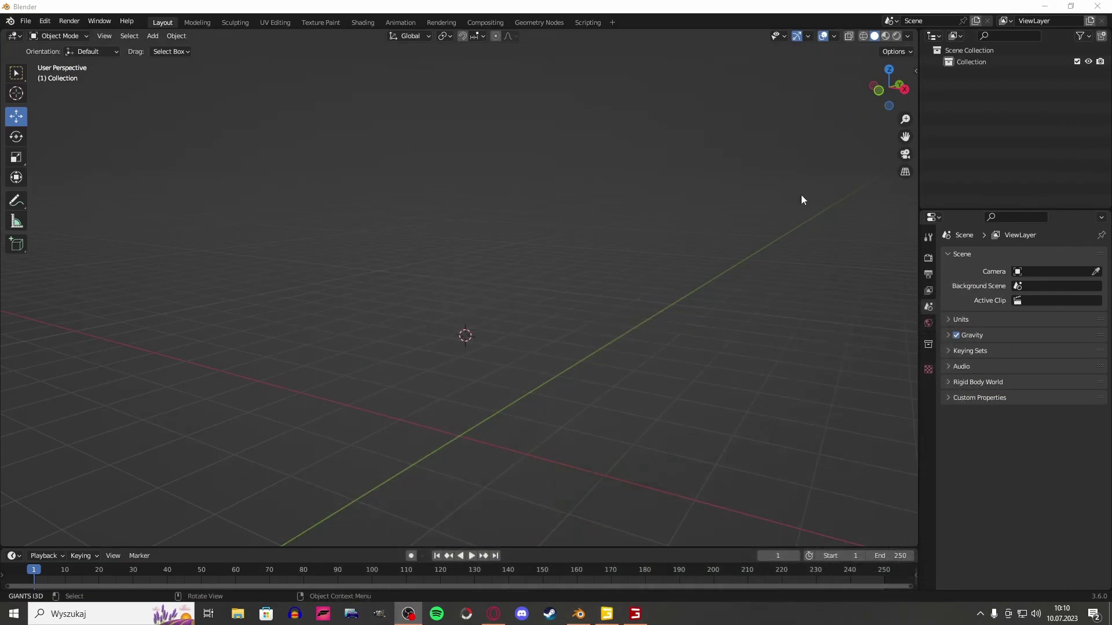
left_click(26, 21)
mouse_move(44, 176)
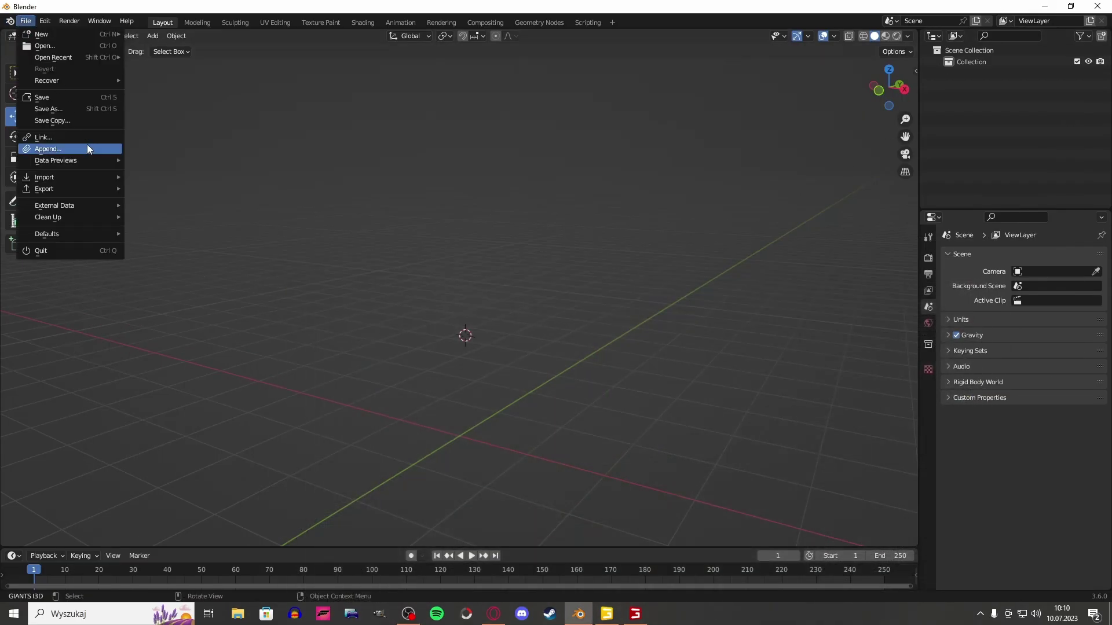
left_click(218, 305)
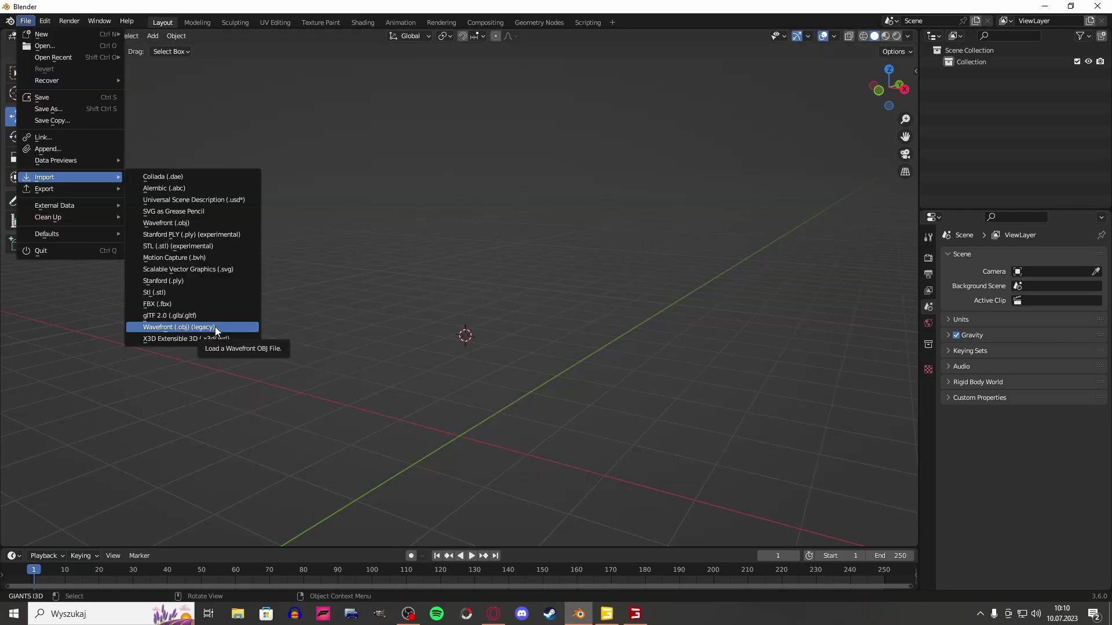
left_click(216, 327)
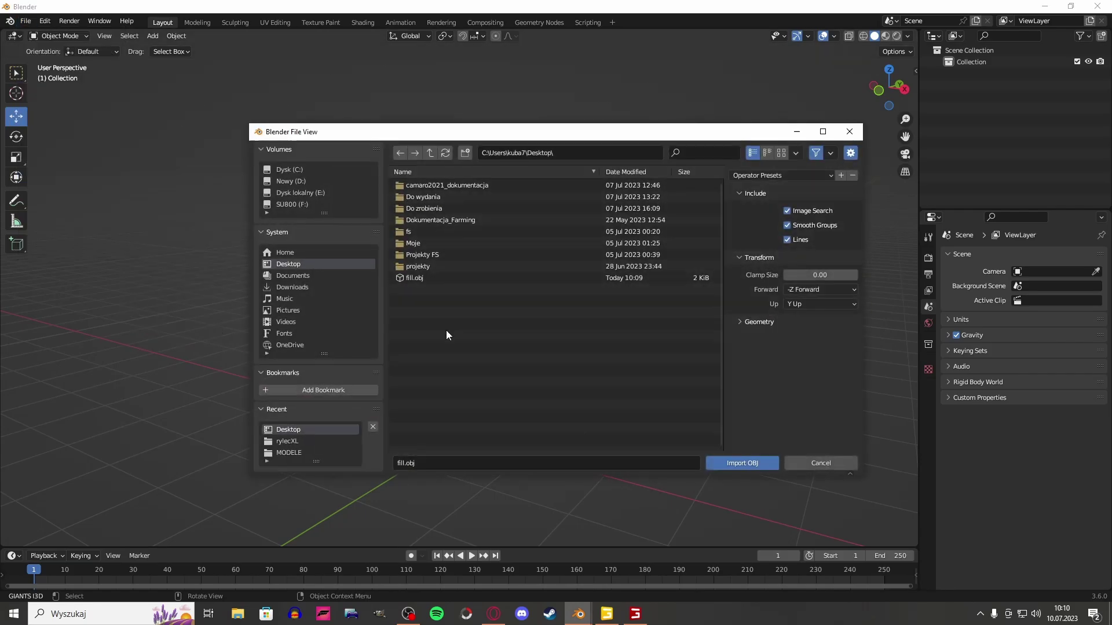
double_click(426, 280)
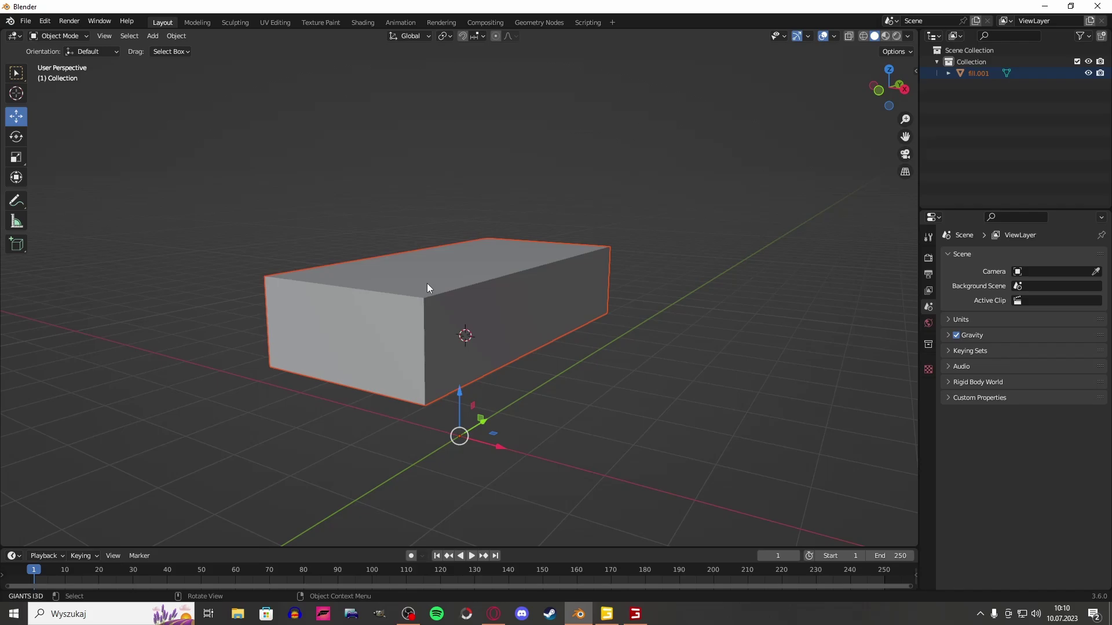
- Select fill.001 and set its origin to the geometry centre
left_click(592, 361)
middle_click_drag(658, 379, 620, 373)
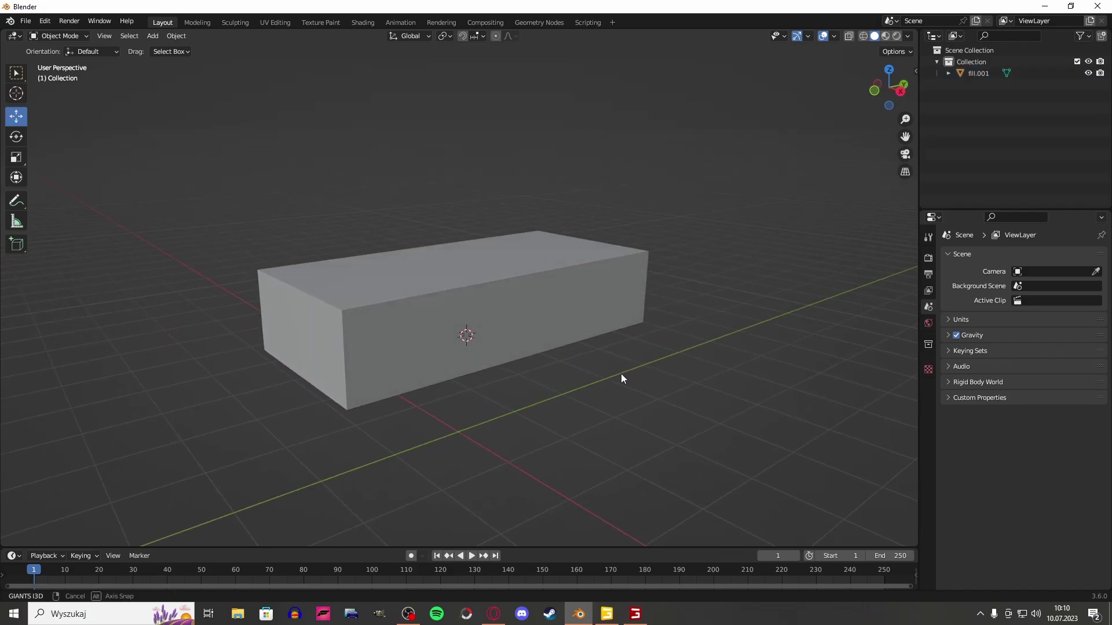
left_click(468, 357)
right_click(470, 356)
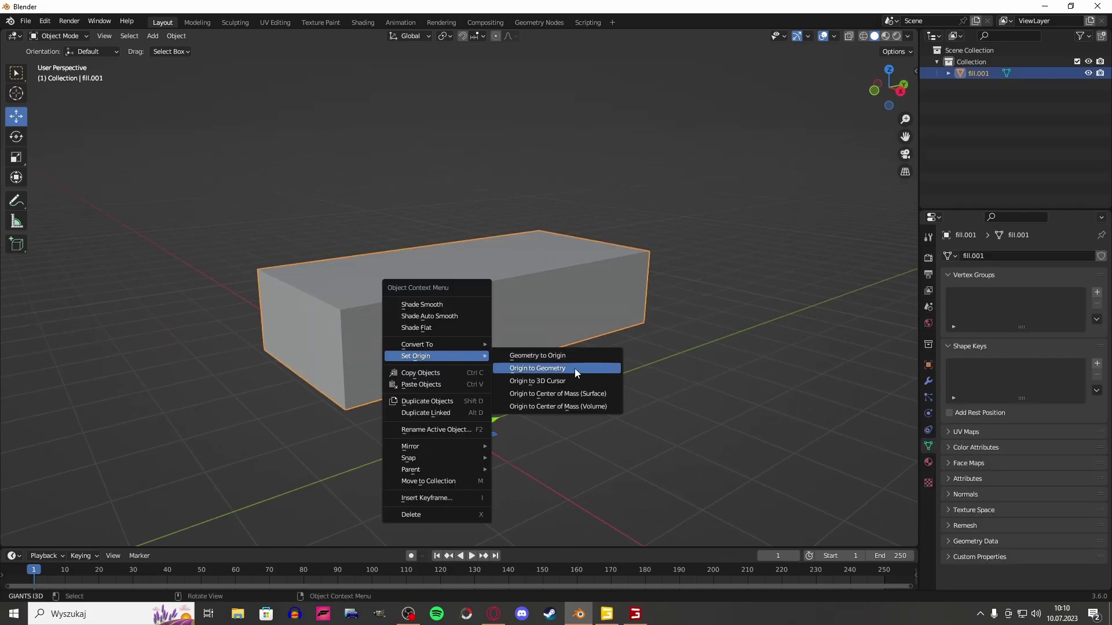
left_click(575, 369)
key("shift+s")
left_click(527, 360)
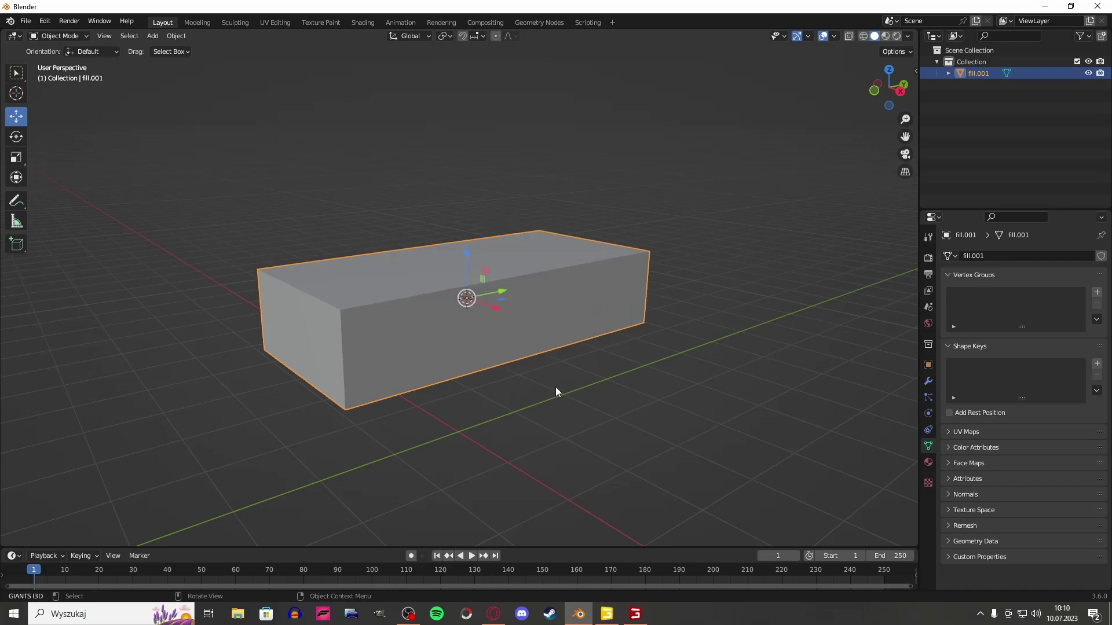
scroll(450, 311, "up", 3)
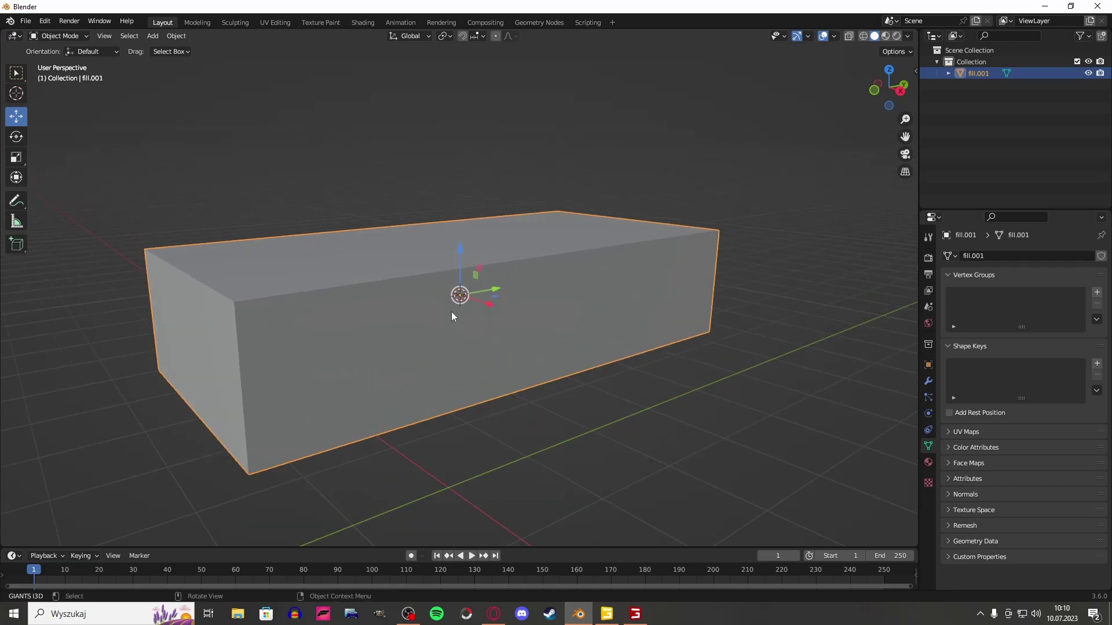
- Add a new cube and flatten it along Z
left_click(152, 36)
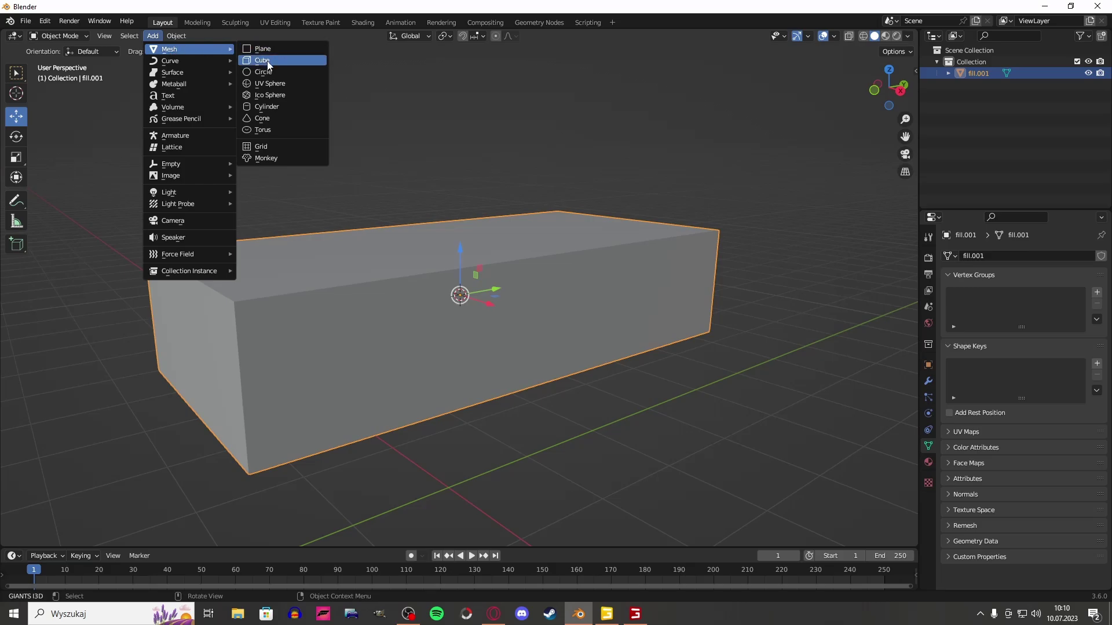
left_click(293, 58)
key("s")
key("z")
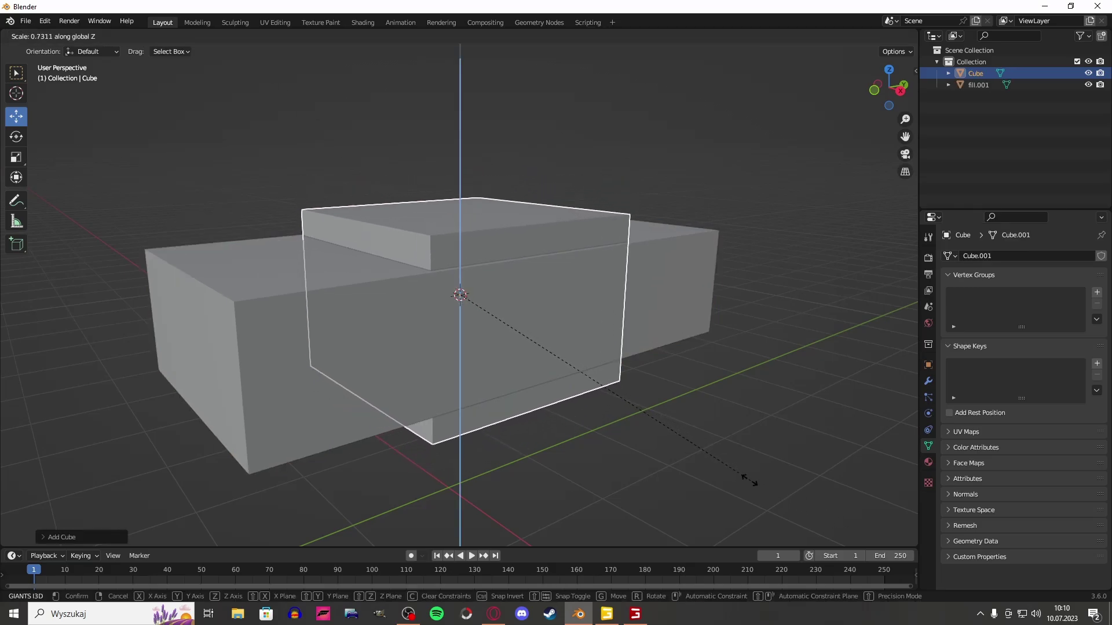
left_click(654, 427)
- Stretch the cube along X and Y to roughly match the fill.001 box
middle_click_drag(569, 415, 603, 430)
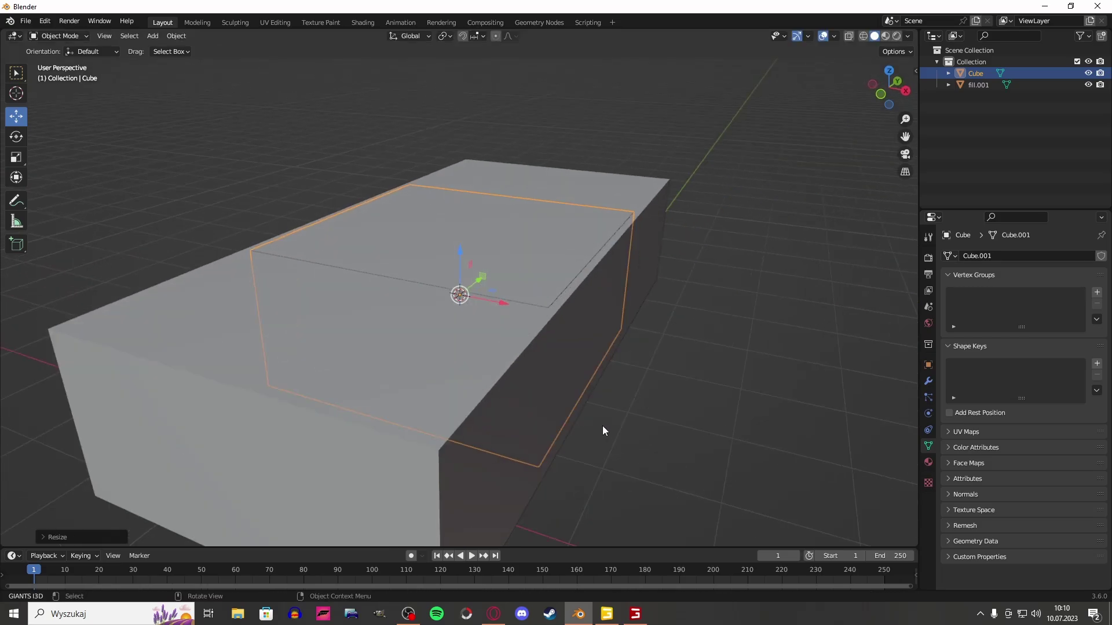
key("s")
key("x")
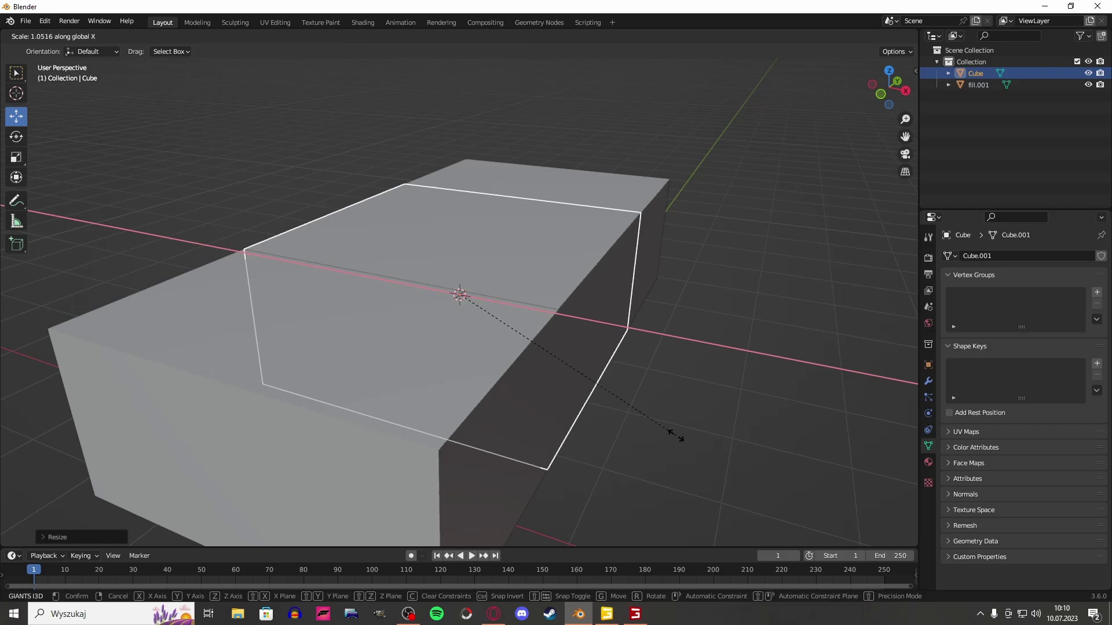
left_click(676, 435)
middle_click_drag(676, 435, 523, 436)
key("s")
key("y")
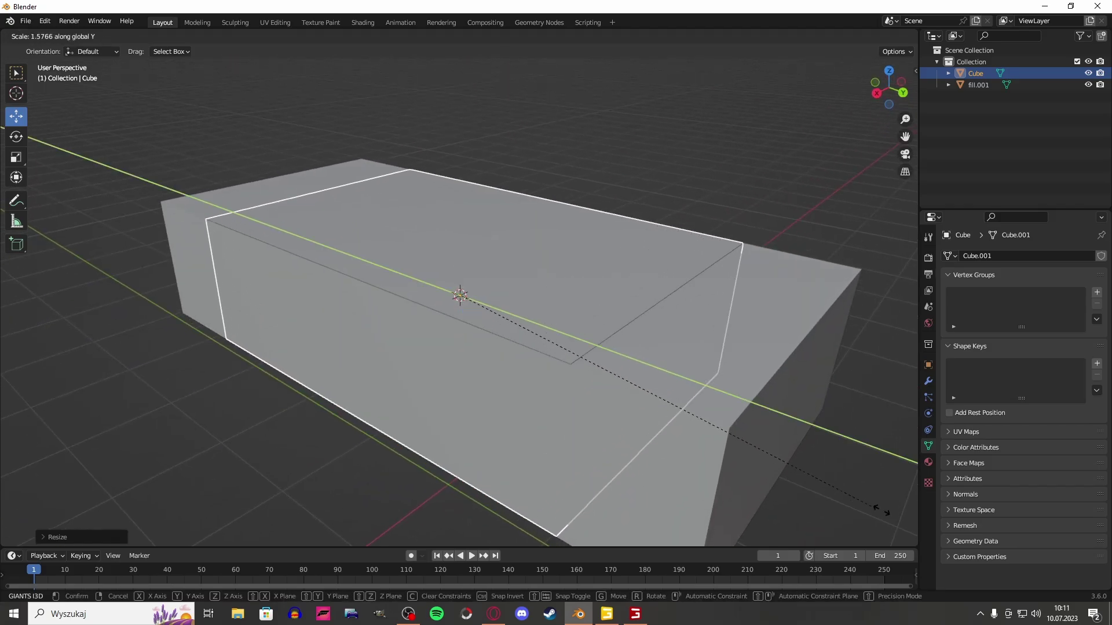
left_click(166, 62)
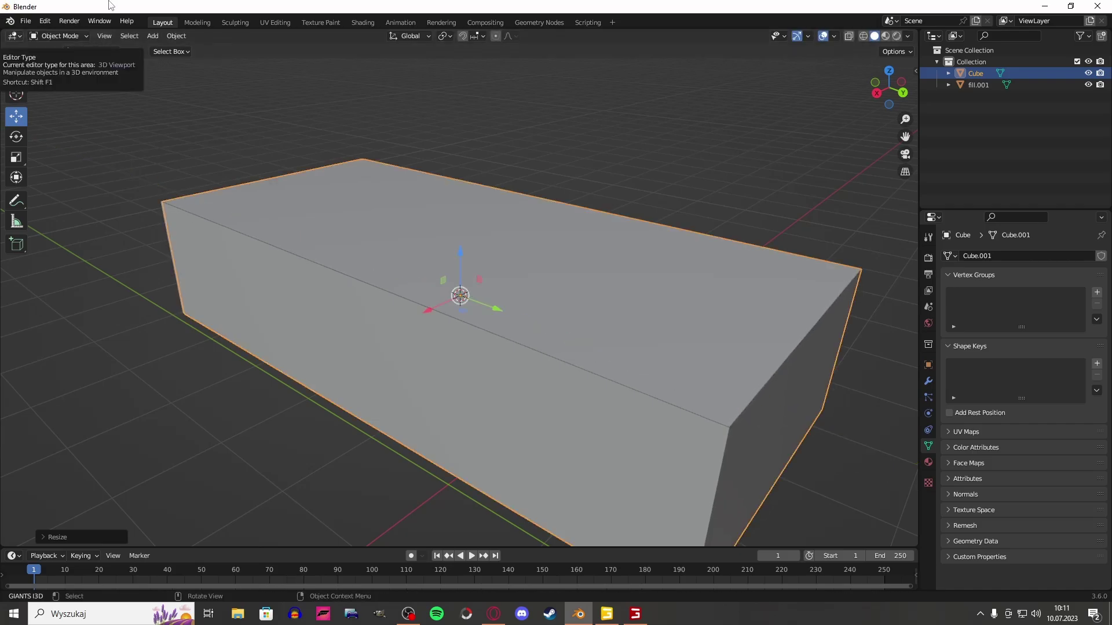
- Delete the old fill.001 box
left_click(276, 311)
middle_click_drag(191, 298, 356, 284)
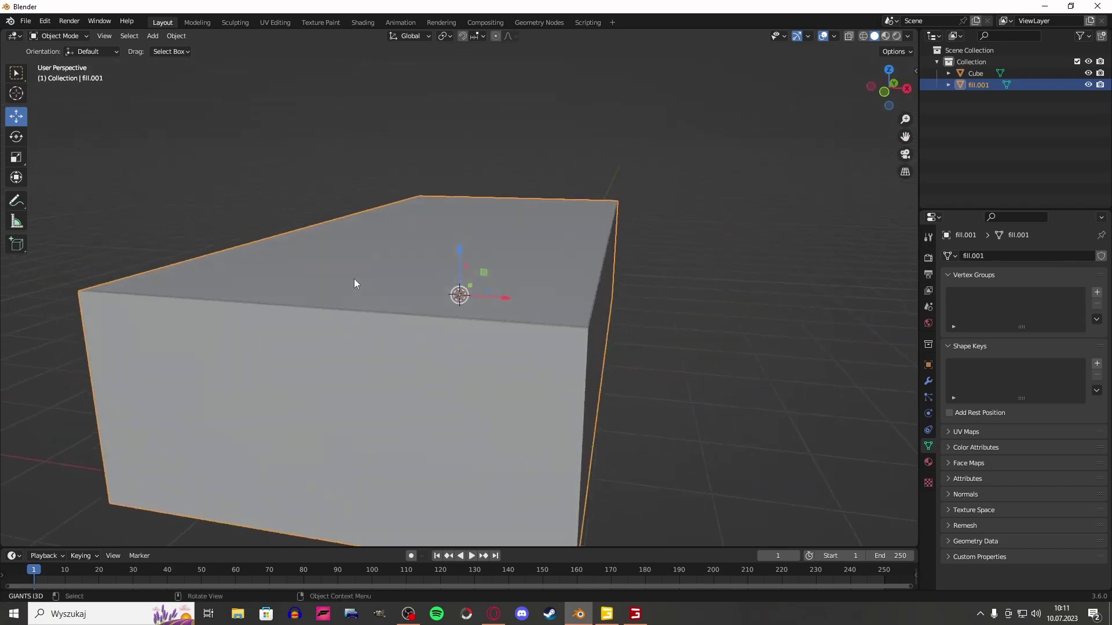
middle_click_drag(711, 343, 671, 336)
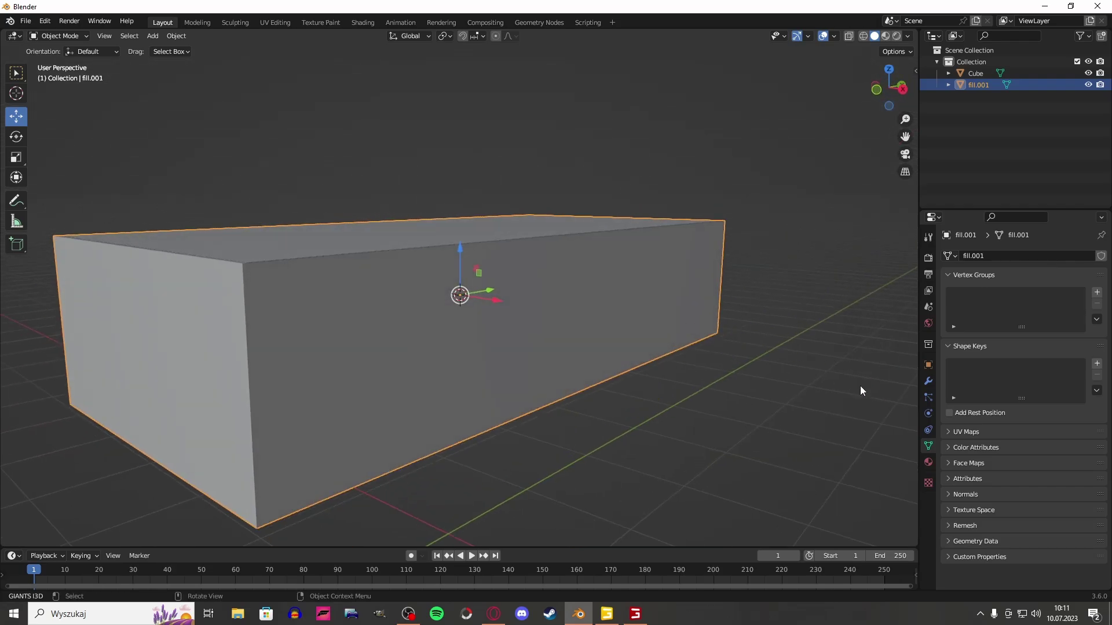
key("Delete")
- Apply the new Cube's scale with Ctrl+A > Scale
left_click(541, 323)
mouse_move(541, 323)
middle_mouse_down()
mouse_move(513, 356)
mouse_move(396, 368)
middle_mouse_up()
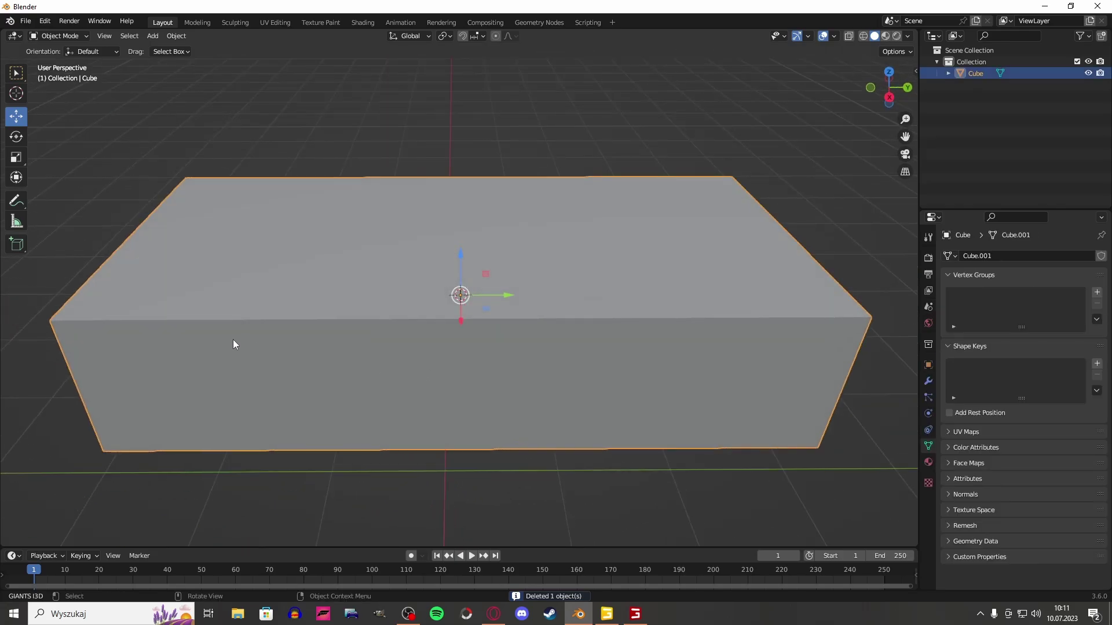
mouse_move(233, 340)
middle_mouse_down()
mouse_move(345, 294)
mouse_move(335, 287)
mouse_move(414, 335)
middle_mouse_up()
key("ctrl+a")
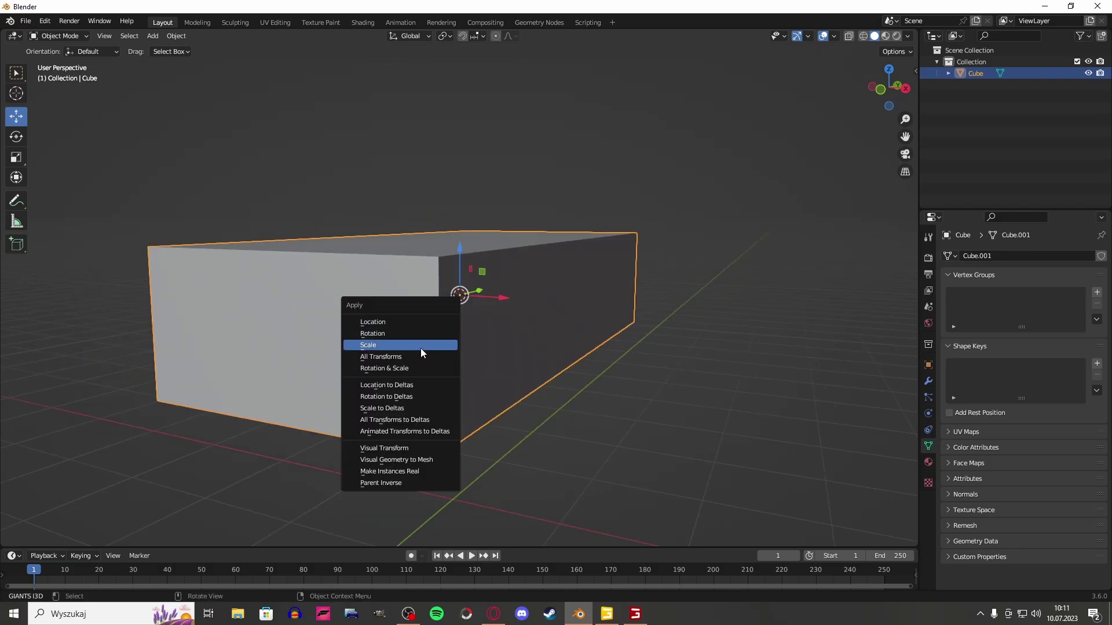
left_click(415, 348)
mouse_move(561, 375)
middle_mouse_down()
mouse_move(550, 380)
mouse_move(516, 330)
mouse_move(446, 330)
mouse_move(486, 347)
middle_mouse_up()
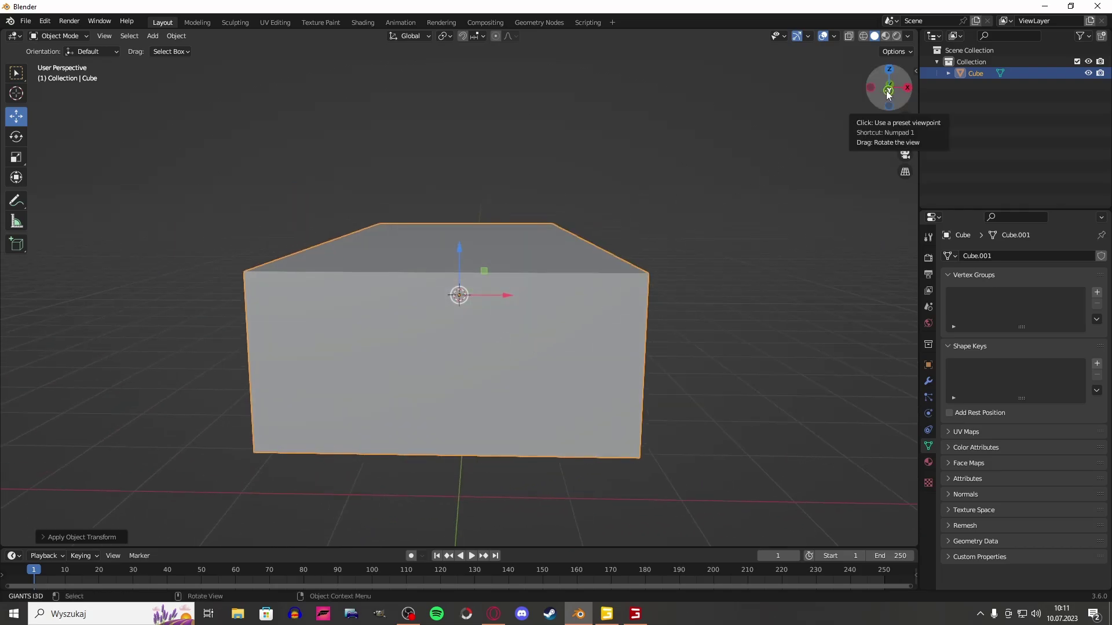
middle_click_drag(544, 288, 529, 326)
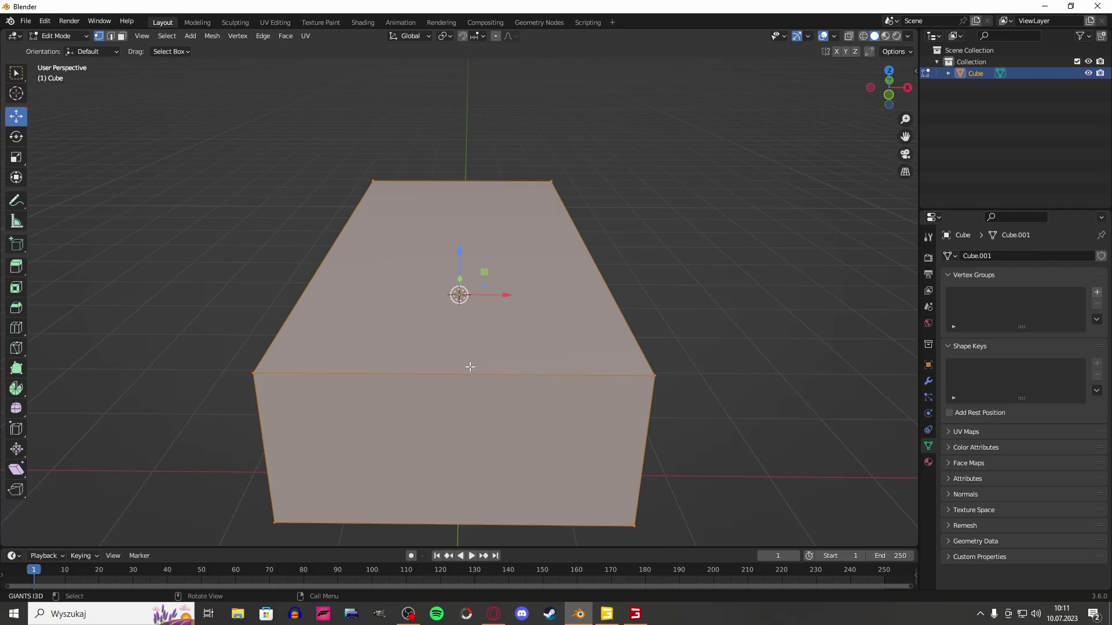
- Add two lengthwise edge loops across the Cube with a loop cut
key("ctrl+r")
scroll(472, 379, "up", 1)
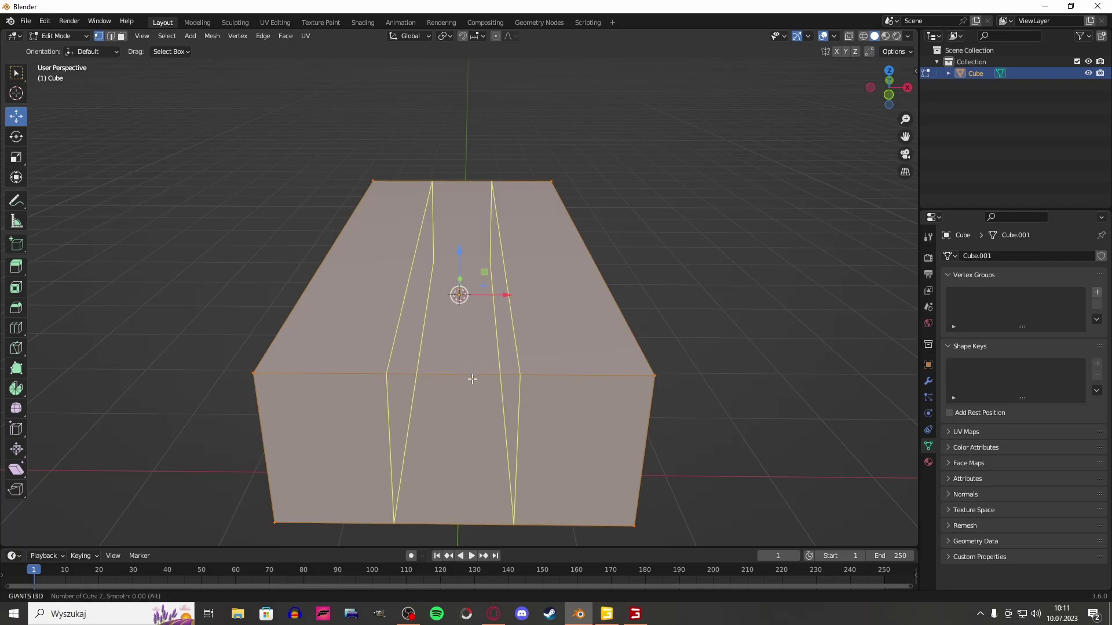
left_click(472, 379)
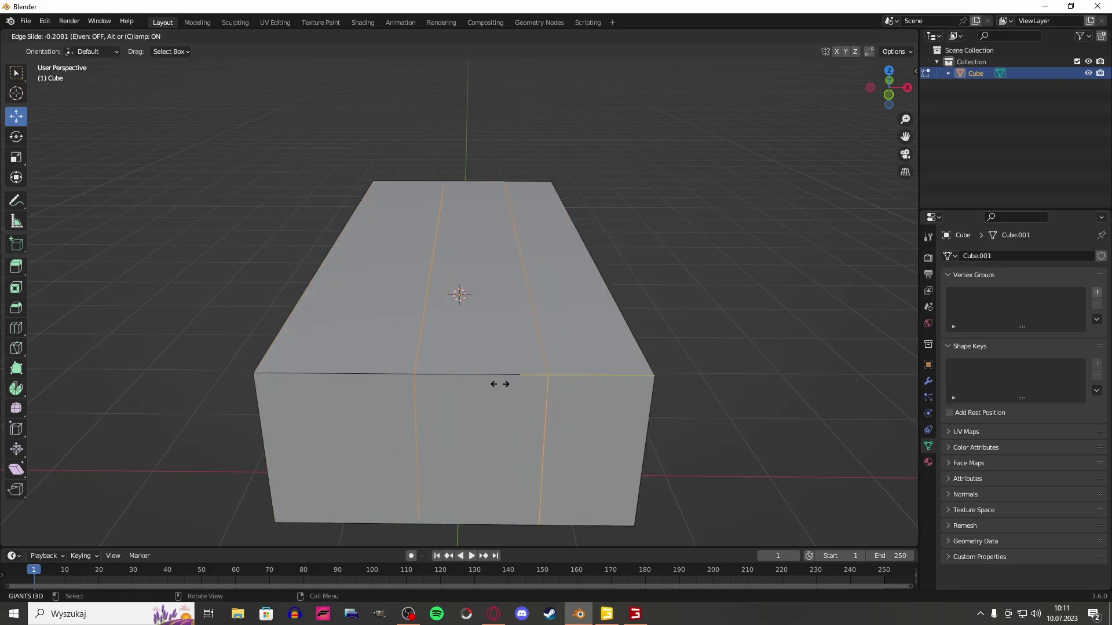
left_click(496, 389)
middle_click_drag(703, 363, 660, 324)
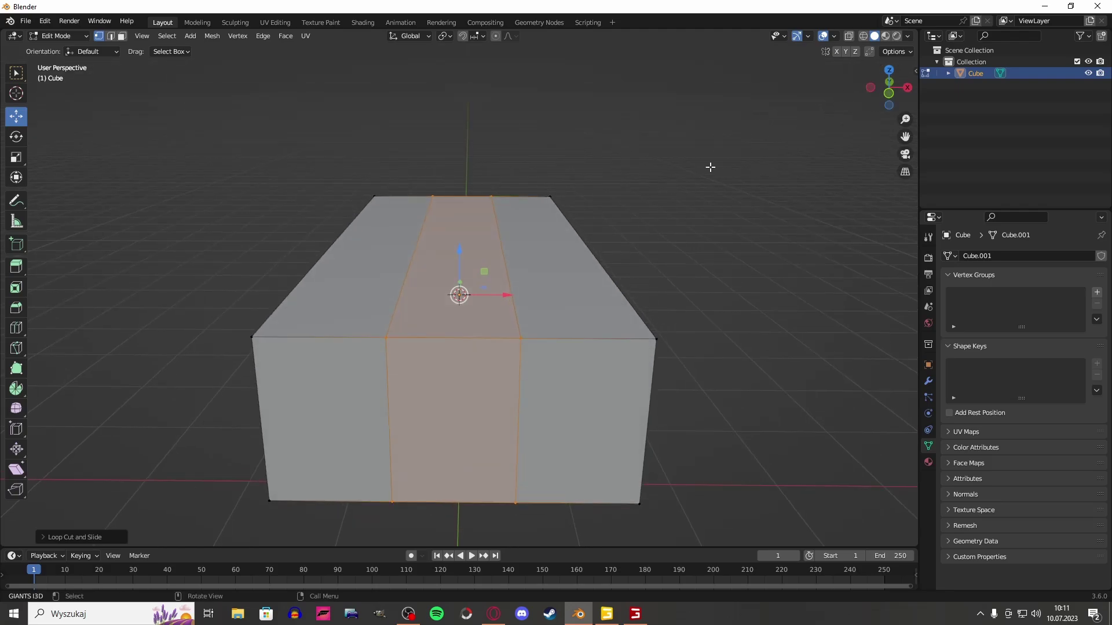
mouse_move(609, 287)
middle_mouse_down()
mouse_move(569, 300)
mouse_move(561, 290)
mouse_move(565, 365)
middle_mouse_up()
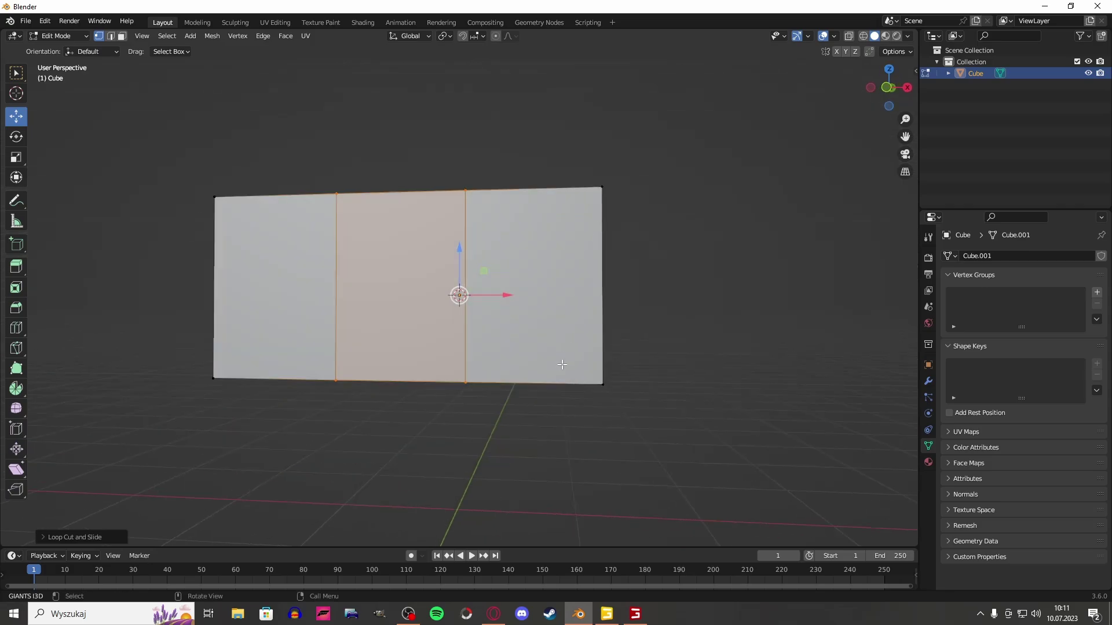
middle_click_drag(507, 389, 445, 281)
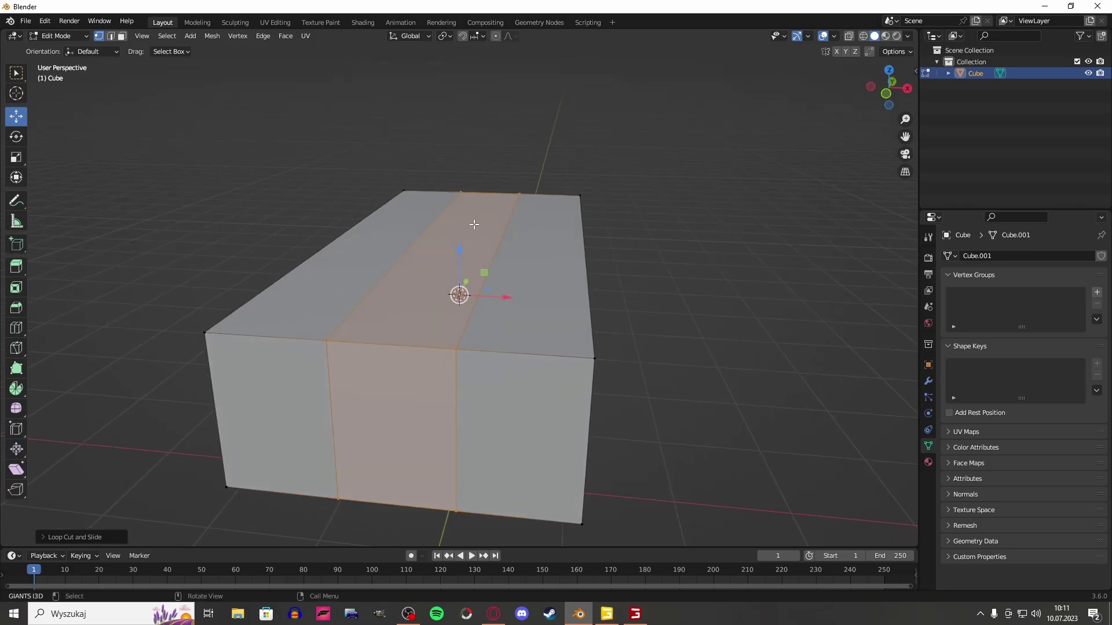
middle_click_drag(590, 214, 714, 224)
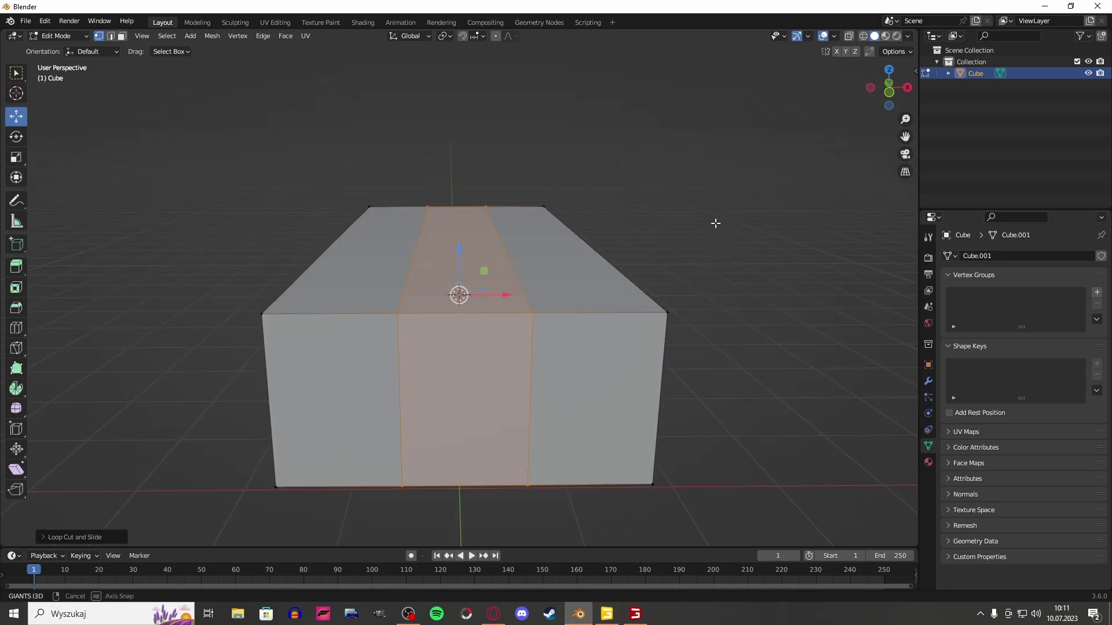
mouse_move(436, 287)
middle_mouse_down()
mouse_move(424, 316)
mouse_move(485, 368)
middle_mouse_up()
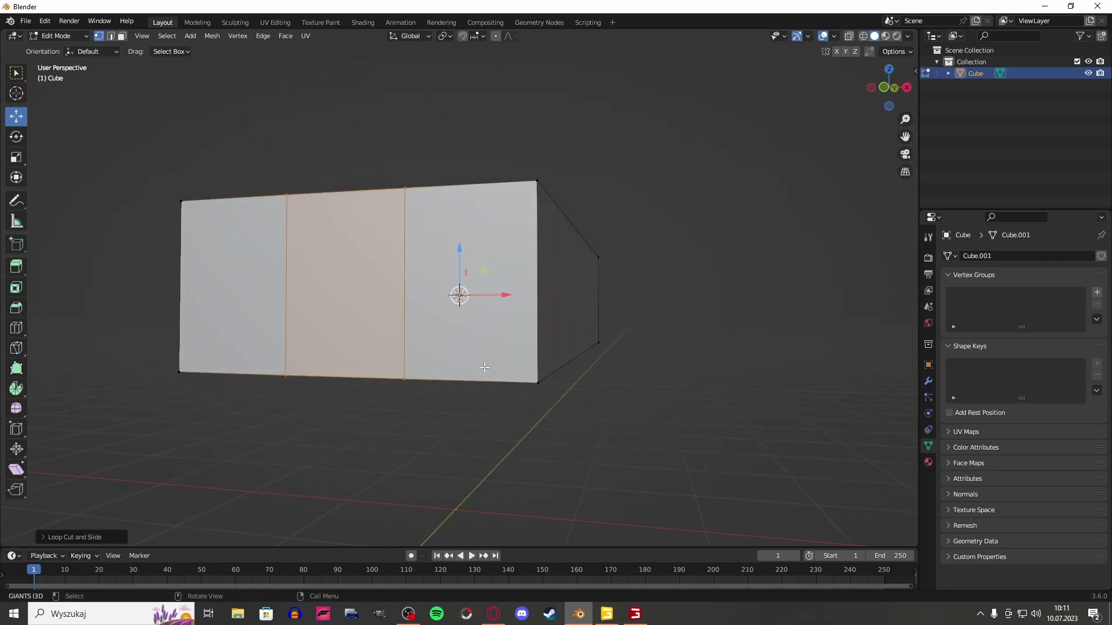
- In Front Orthographic view, start narrowing the middle strip along X
left_click(885, 89)
scroll(85, 125, "up", 2)
scroll(361, 182, "up", 3)
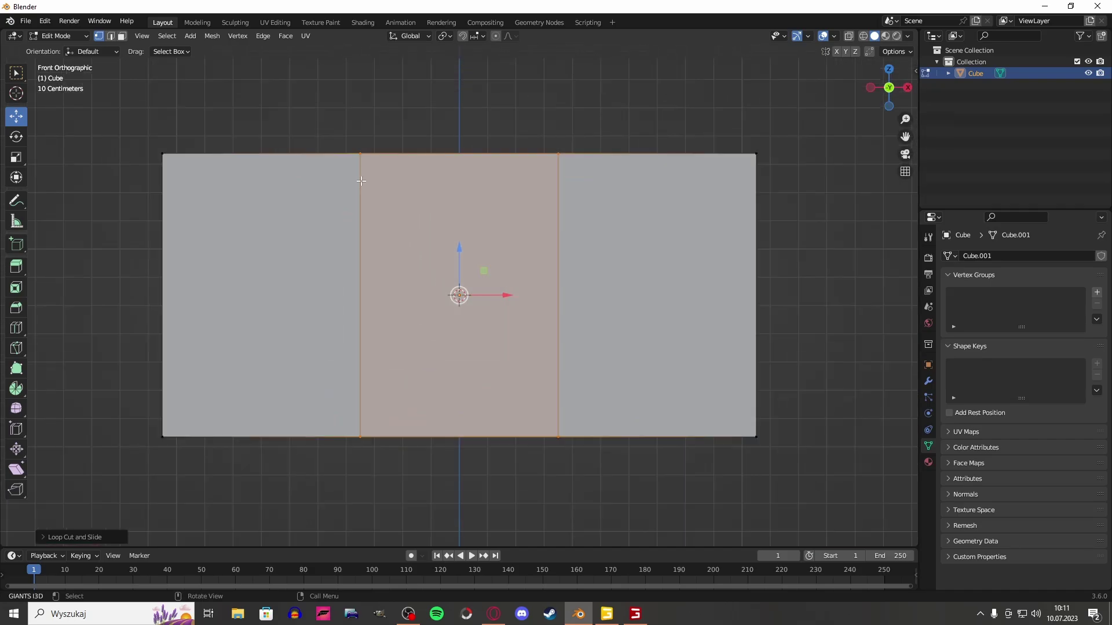
key("s")
key("x")
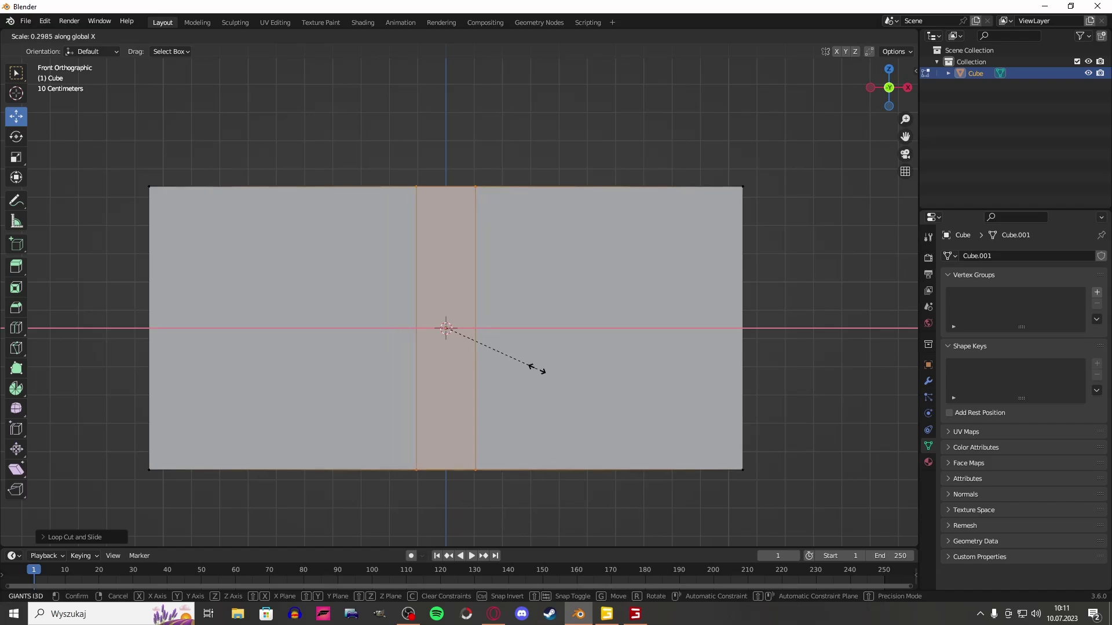
- Confirm the narrowed middle strip and raise its top edge into a roof peak
left_click(530, 367)
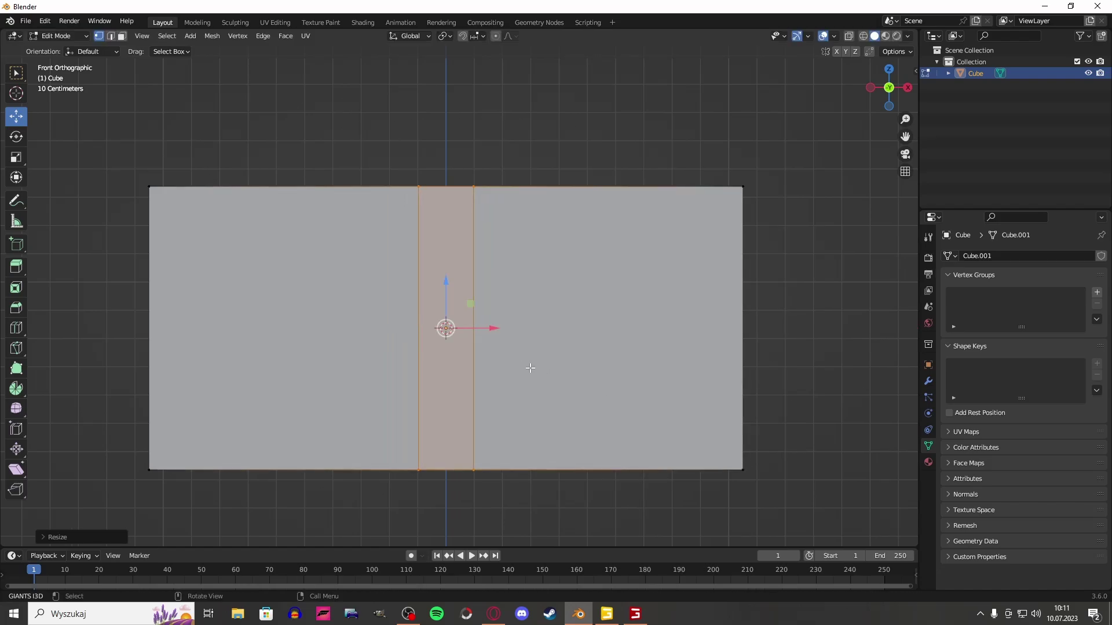
left_click(471, 183)
left_click(848, 37)
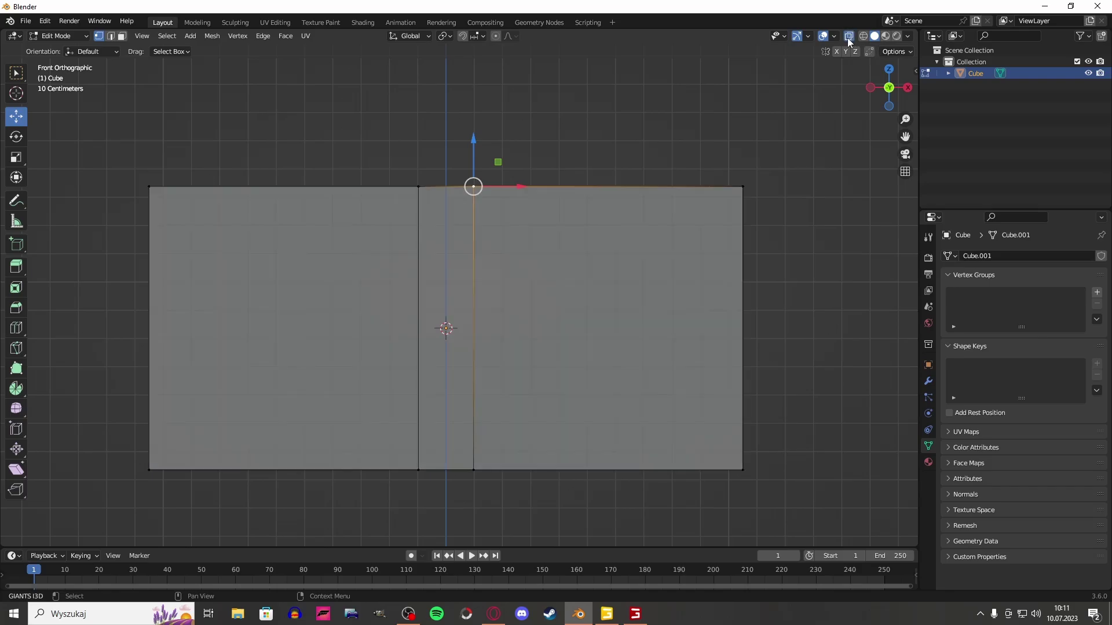
left_click(418, 186, "shift")
middle_click_drag(567, 166, 526, 324, "shift")
left_click_drag(405, 308, 423, 180)
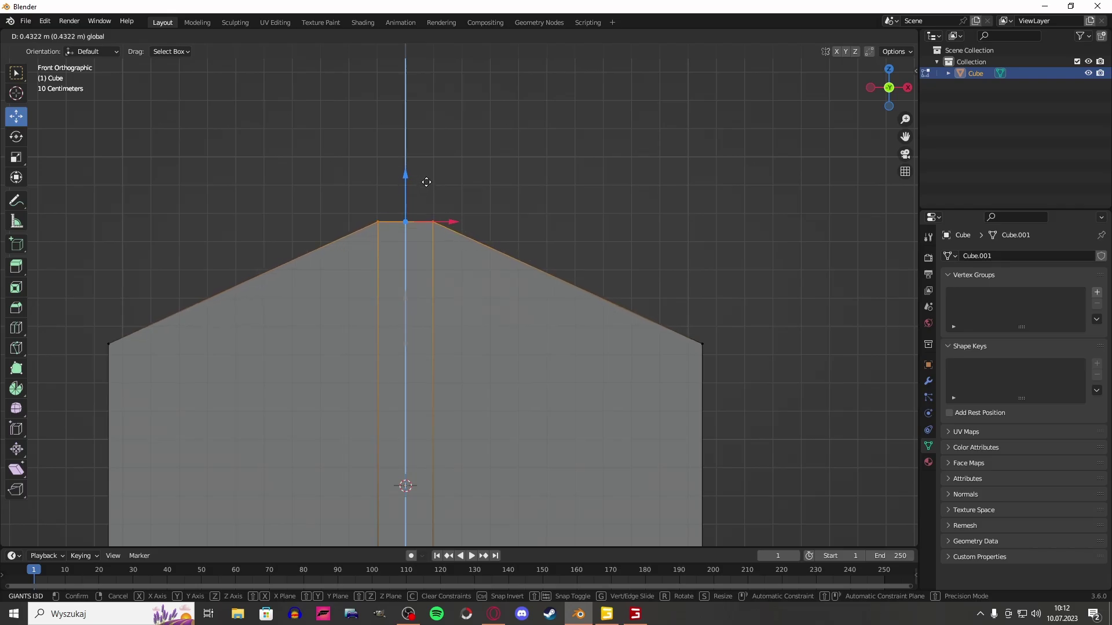
left_click_drag(423, 180, 427, 182)
left_click(496, 201)
- Adjust the top roof vertices' height in Front Ortho with X-ray, then return to Object Mode
middle_click_drag(495, 201, 548, 236)
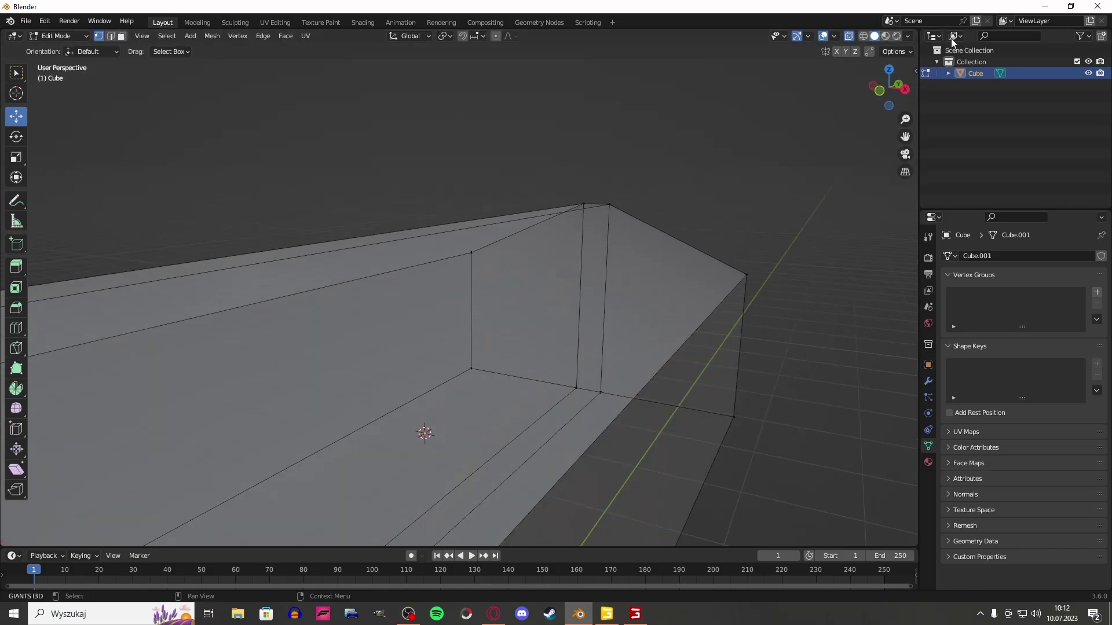
scroll(658, 280, "down", 5)
mouse_move(657, 281)
middle_mouse_down()
mouse_move(633, 281)
mouse_move(666, 277)
middle_mouse_up()
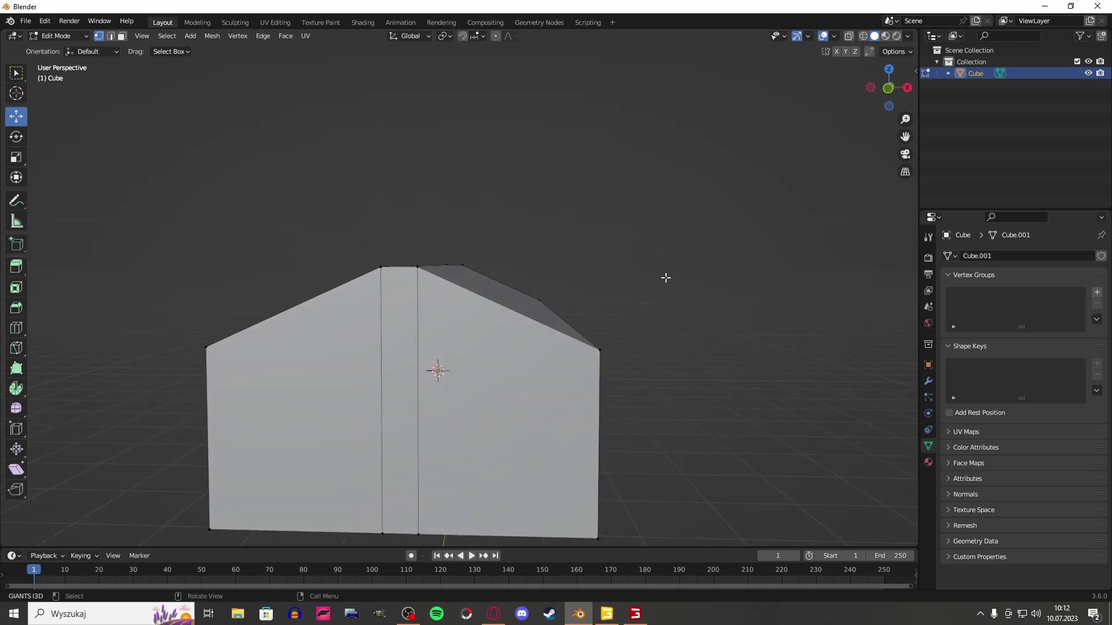
left_click(849, 36)
left_click(888, 88)
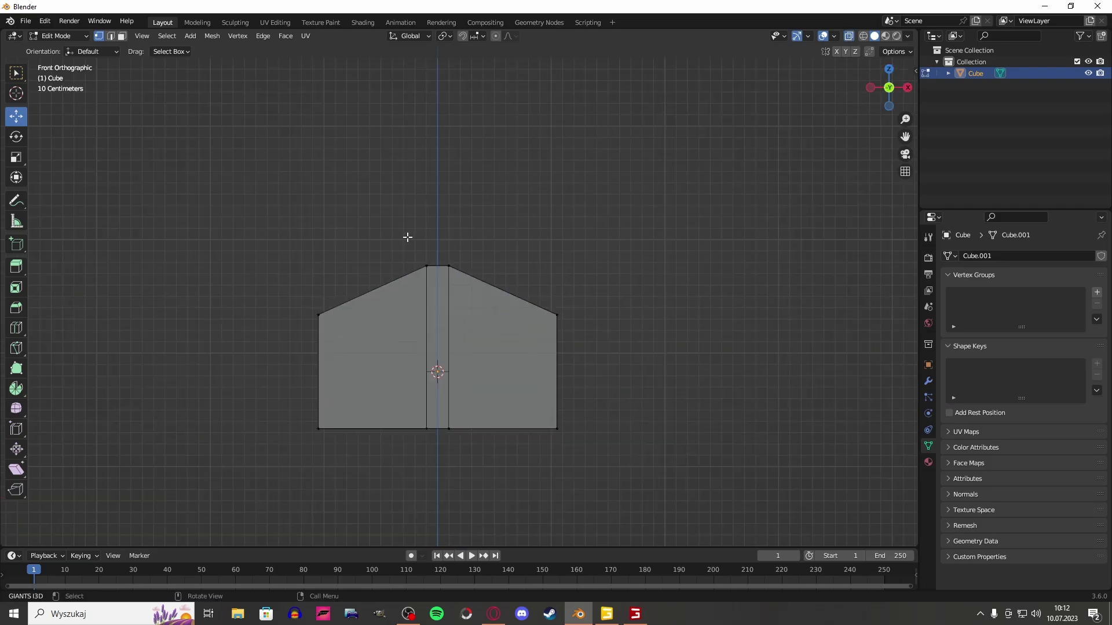
mouse_move(407, 236)
left_mouse_down()
mouse_move(468, 275)
mouse_move(464, 255)
left_mouse_up()
mouse_move(463, 254)
middle_mouse_down()
mouse_move(588, 265)
mouse_move(712, 224)
middle_mouse_up()
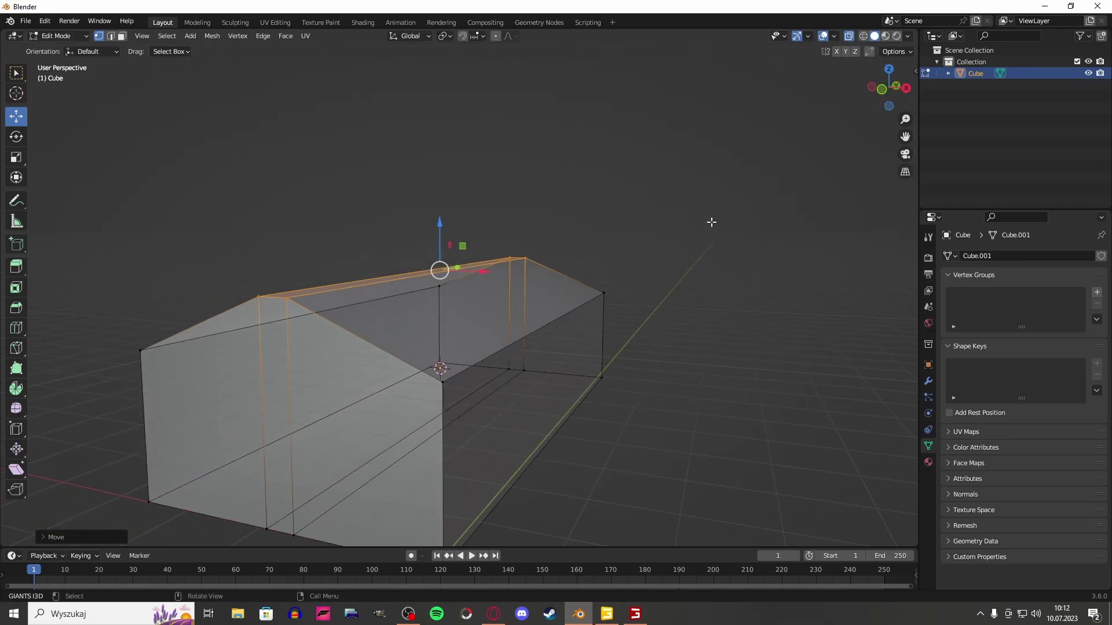
left_click(849, 35)
middle_click_drag(750, 72, 591, 121)
key("Tab")
left_click(738, 117)
mouse_move(738, 116)
middle_mouse_down()
mouse_move(534, 204)
mouse_move(602, 194)
mouse_move(298, 208)
mouse_move(398, 228)
mouse_move(530, 213)
mouse_move(533, 195)
mouse_move(599, 277)
mouse_move(468, 309)
mouse_move(585, 274)
mouse_move(593, 288)
middle_mouse_up()
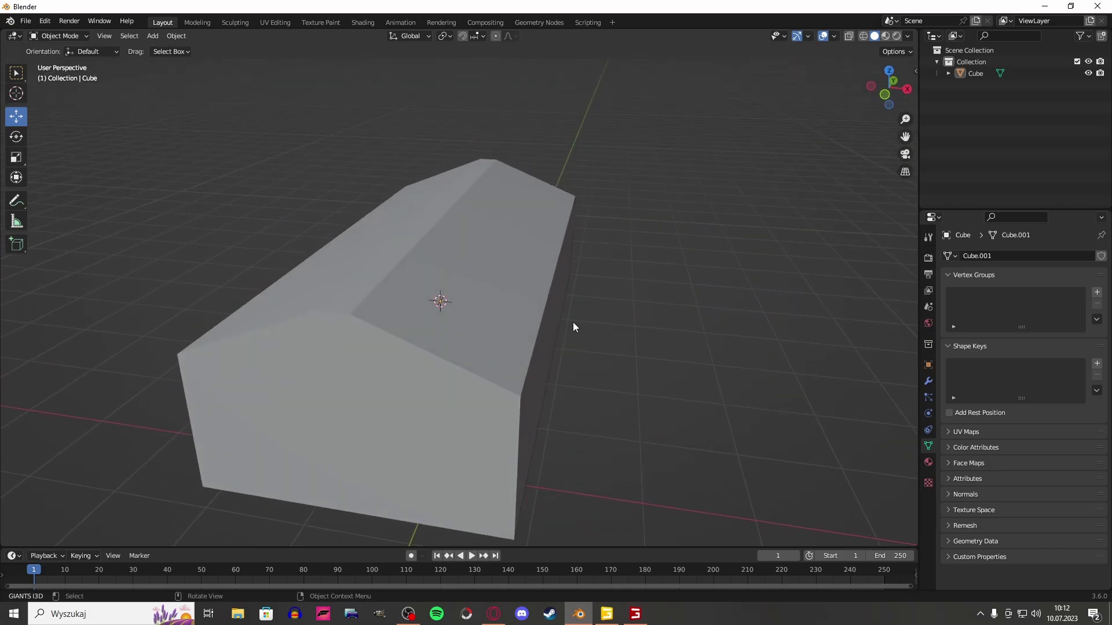
- Rename the Cube object to fillVolume in the Outliner
mouse_move(536, 321)
middle_mouse_down()
mouse_move(453, 317)
mouse_move(437, 300)
mouse_move(412, 319)
mouse_move(524, 350)
mouse_move(432, 340)
mouse_move(456, 347)
mouse_move(626, 348)
mouse_move(571, 373)
mouse_move(672, 318)
middle_mouse_up()
left_click(672, 318)
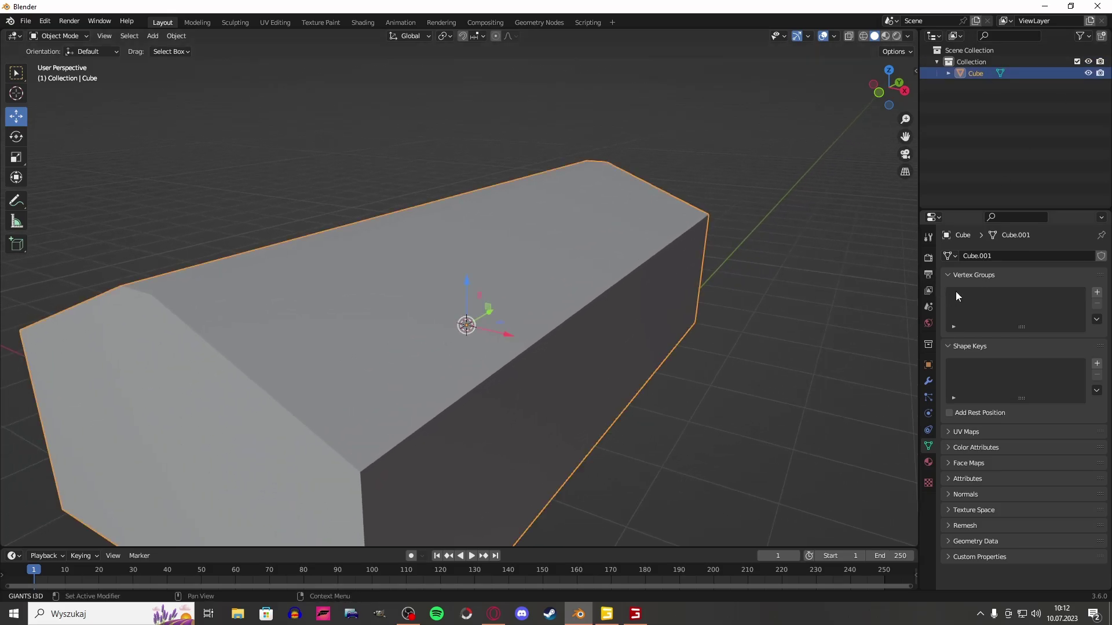
double_click(985, 74)
type("fillVolum")
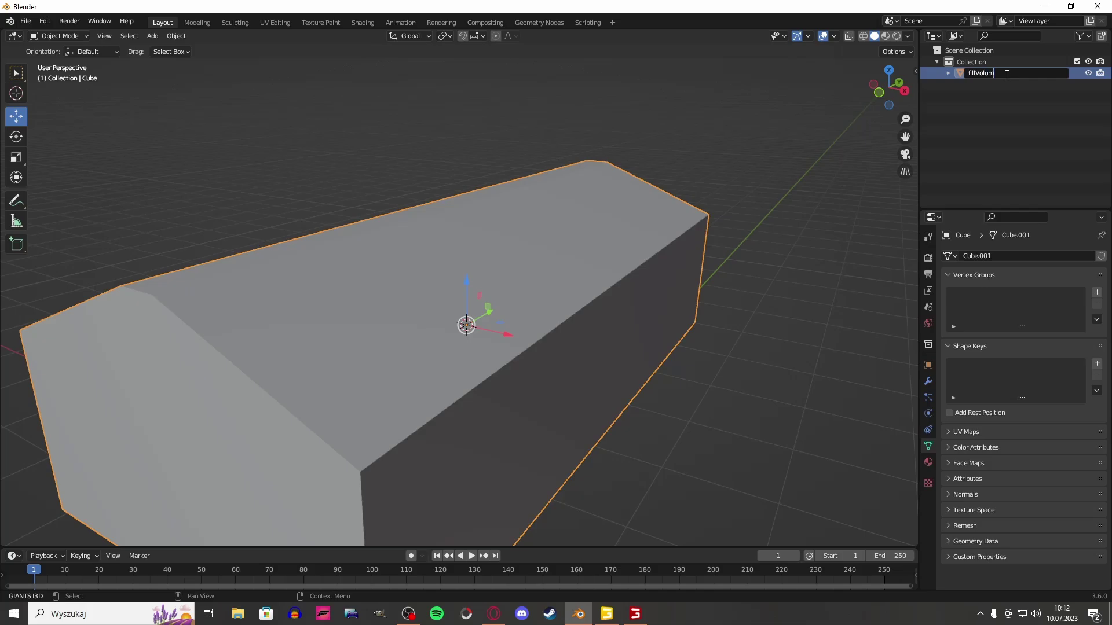
type("e")
key("Return")
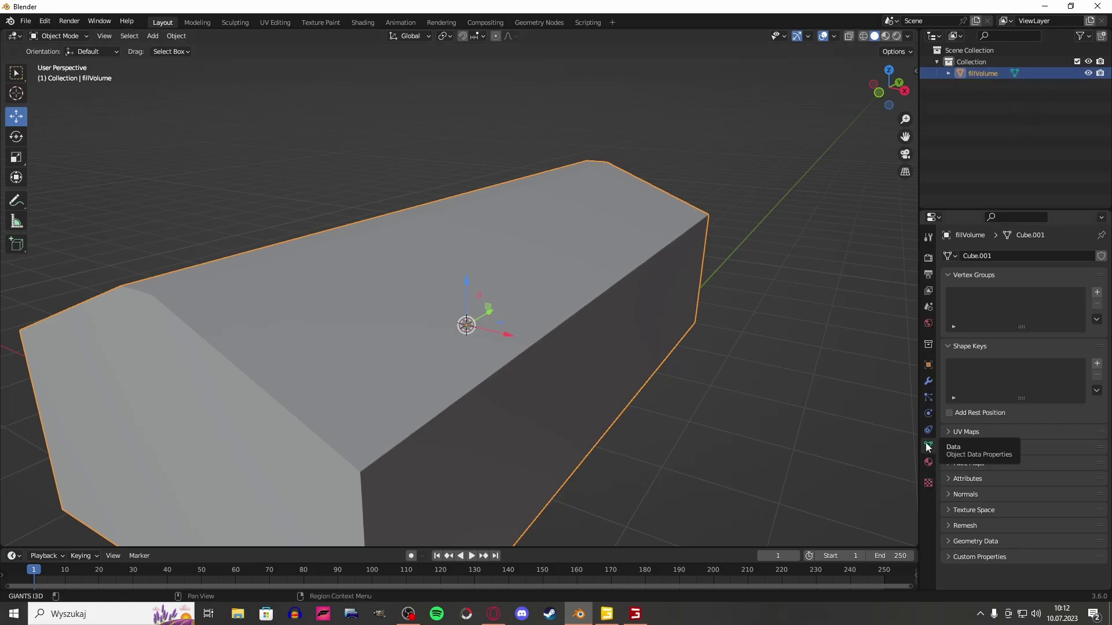
- Rename the mesh data to fillVolumeShape in Object Data properties
left_click(996, 256)
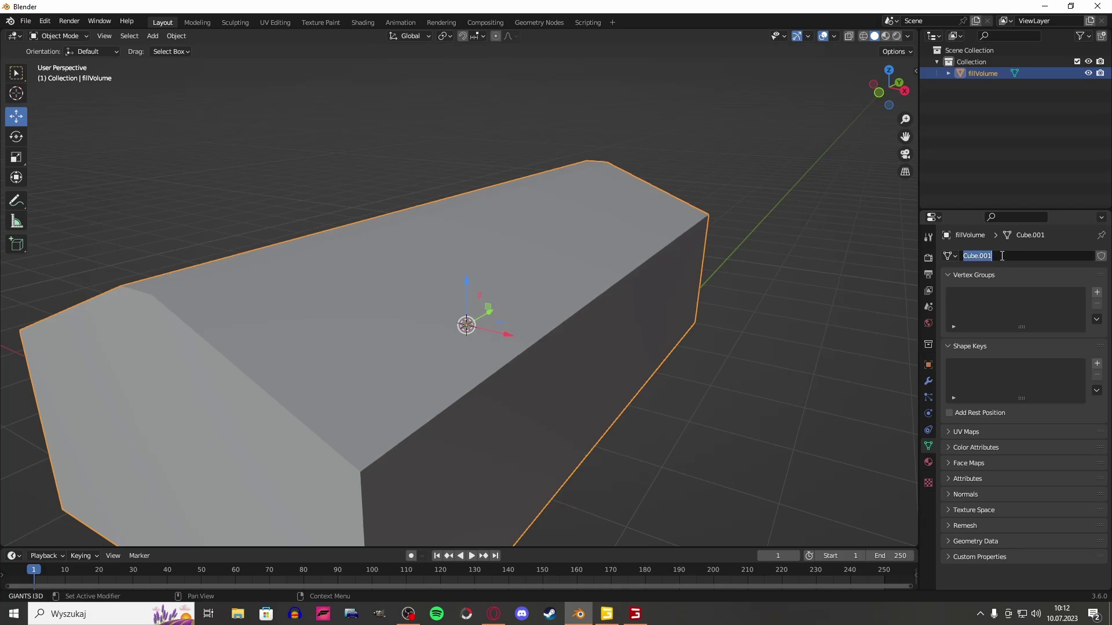
type("fill")
type("Volume")
type("Shape")
key("Return")
left_click(1023, 256)
- Reselect fillVolume and show the side panel with the GIANTS I3D Exporter
left_click(598, 116)
middle_click_drag(538, 225, 566, 275)
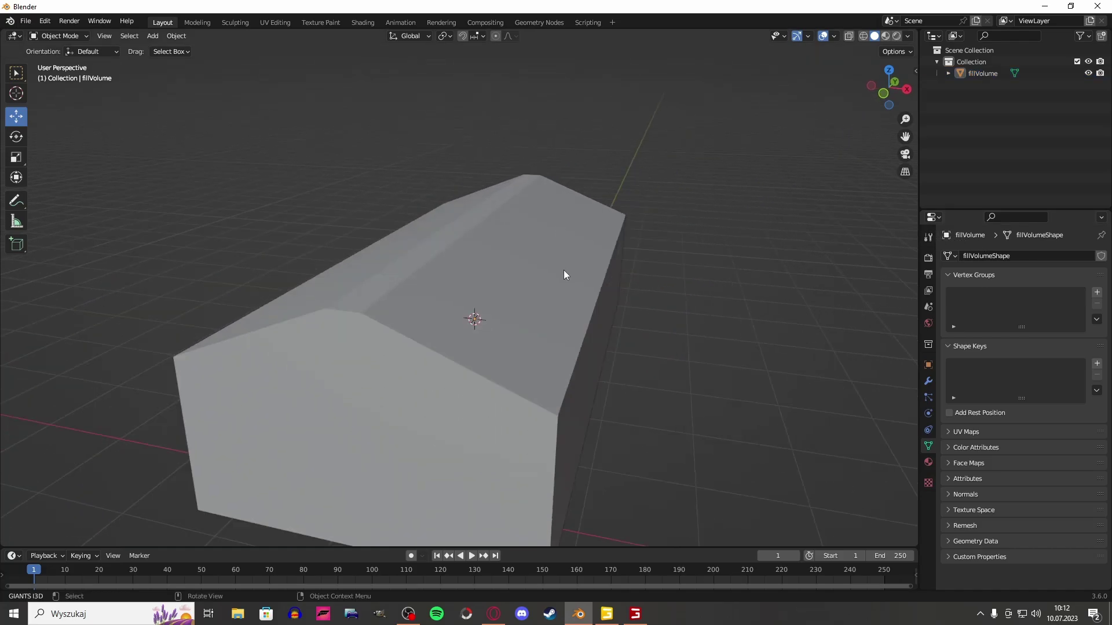
mouse_move(516, 325)
middle_mouse_down()
mouse_move(543, 349)
mouse_move(528, 338)
middle_mouse_up()
left_click(516, 314)
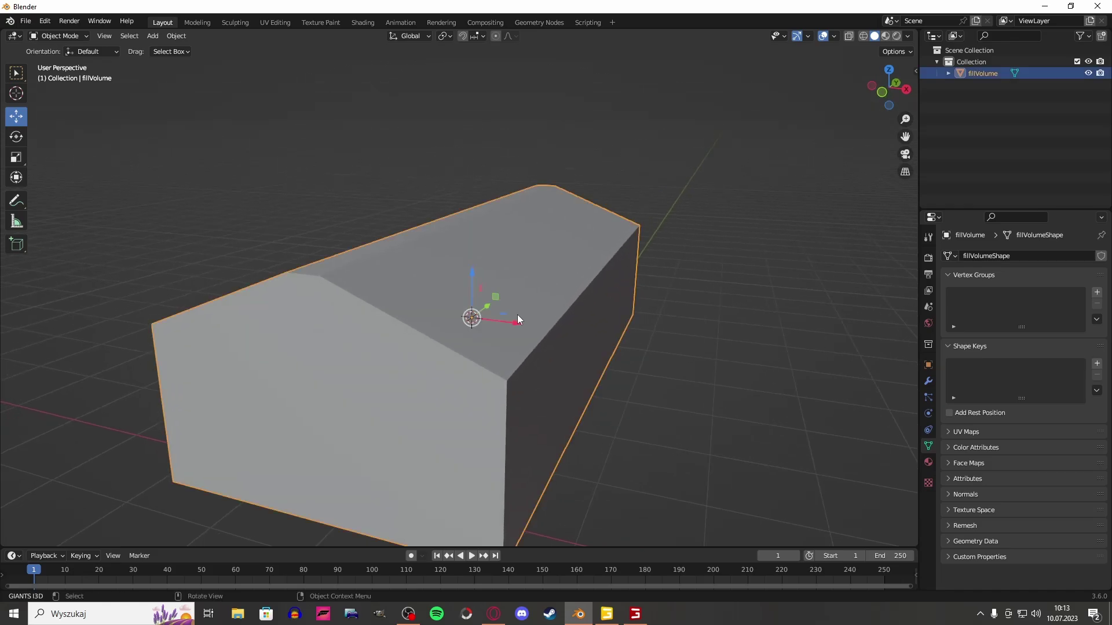
key("n")
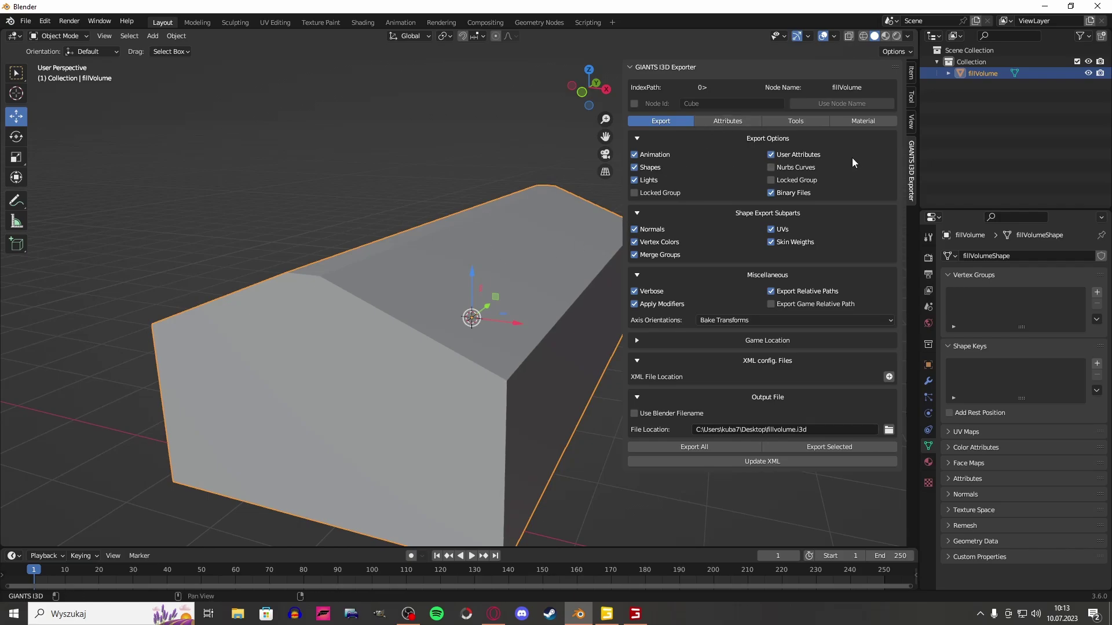
- Set fillVolume's physics preset to FillVolume in the I3D Exporter attributes
left_click(731, 122)
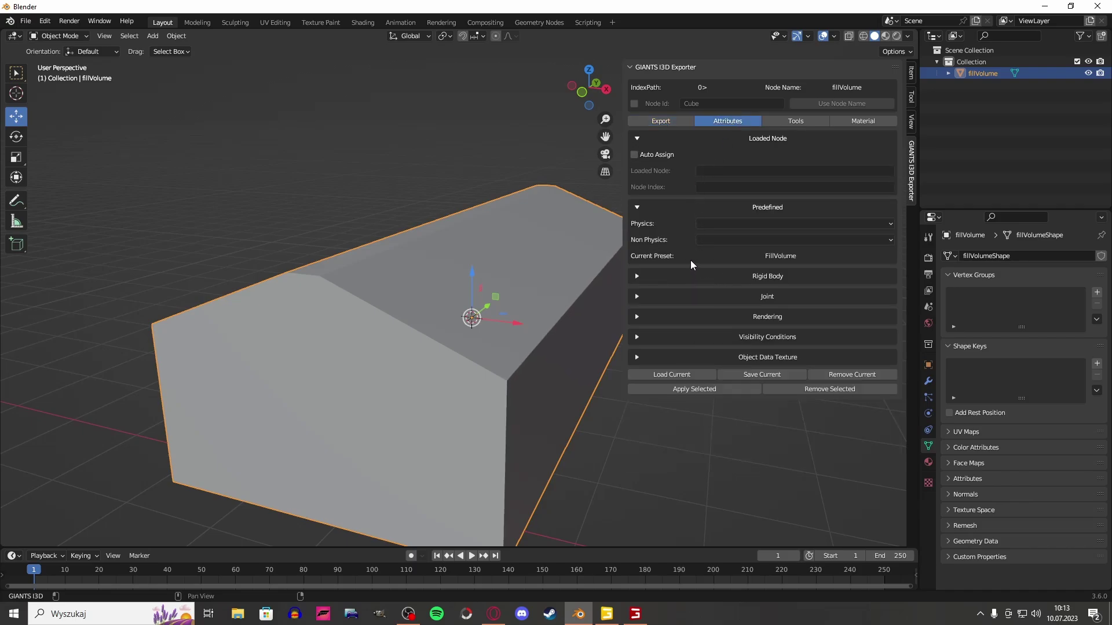
left_click(742, 223)
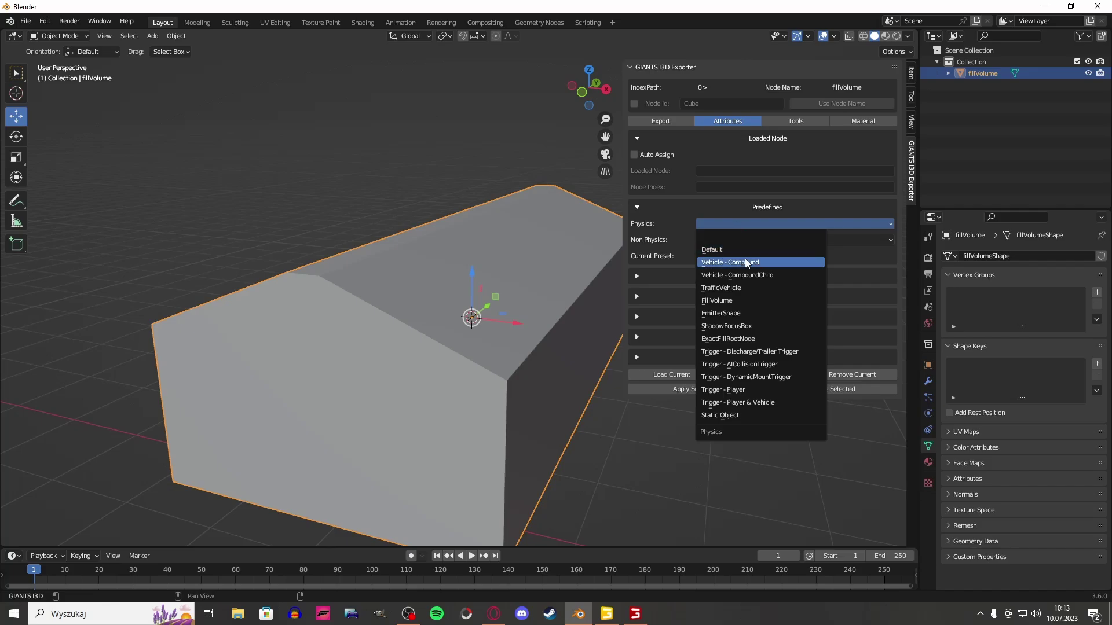
left_click(751, 302)
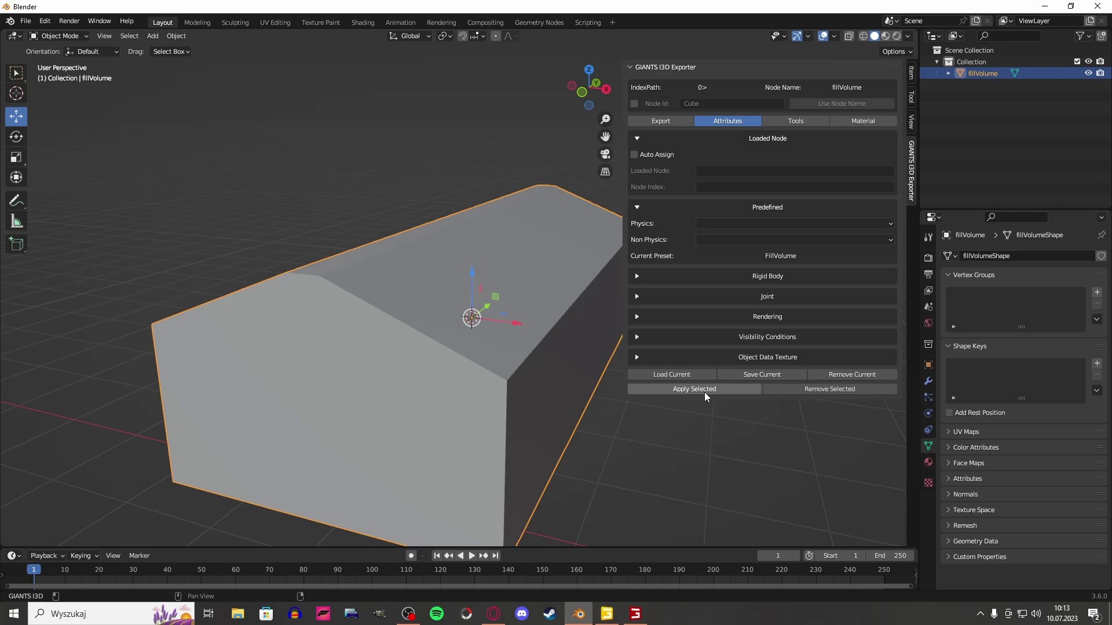
- Export the selected fillVolume to fillVolume.i3d and bring GIANTS Editor back up
left_click(666, 122)
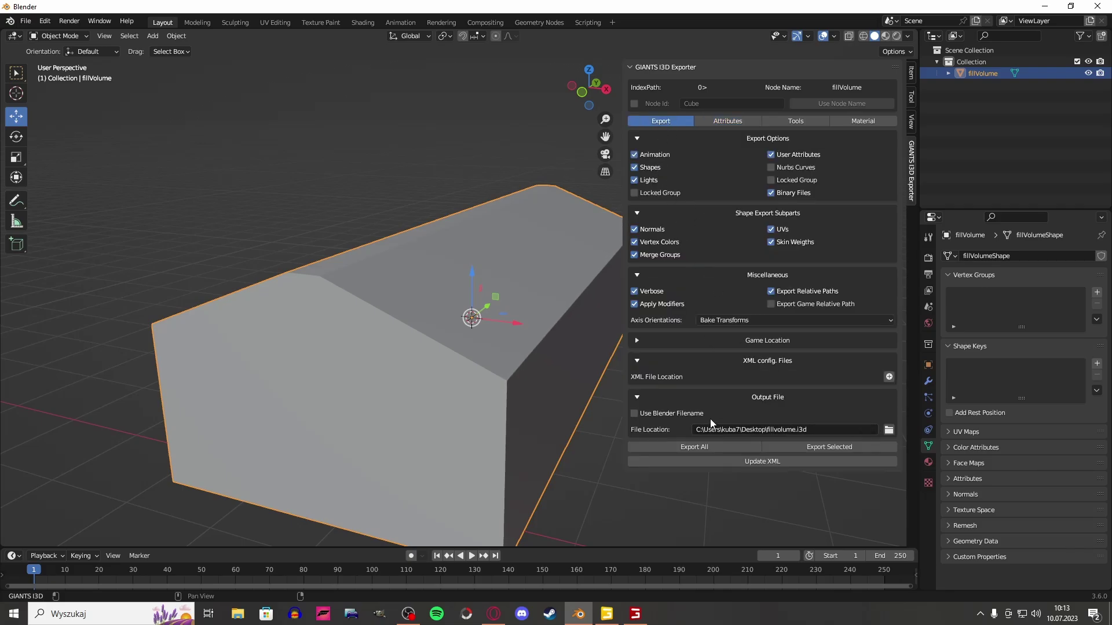
left_click(728, 120)
left_click(662, 122)
left_click(839, 446)
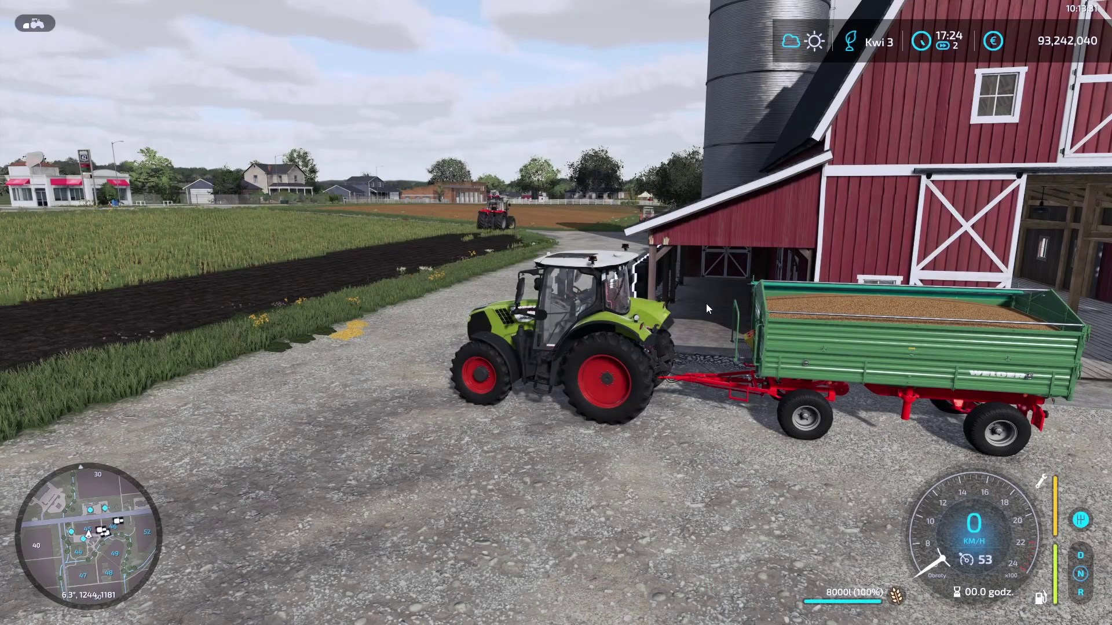
key("super")
left_click(606, 614)
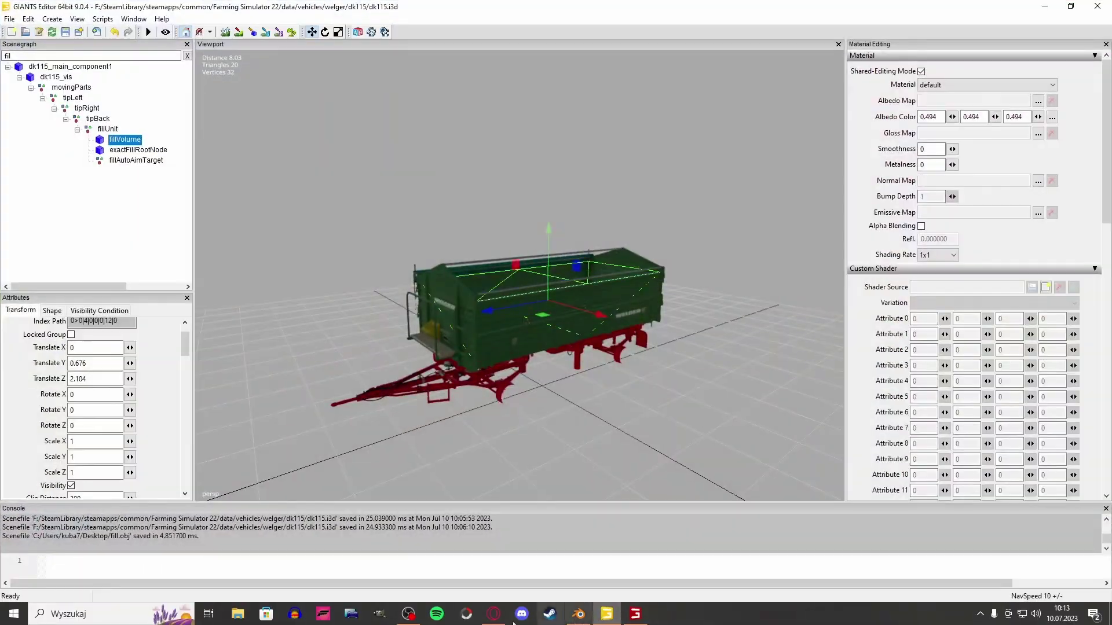
- Import fillvolume.i3d from the Desktop into the trailer scene
left_click(13, 613)
left_click(238, 614)
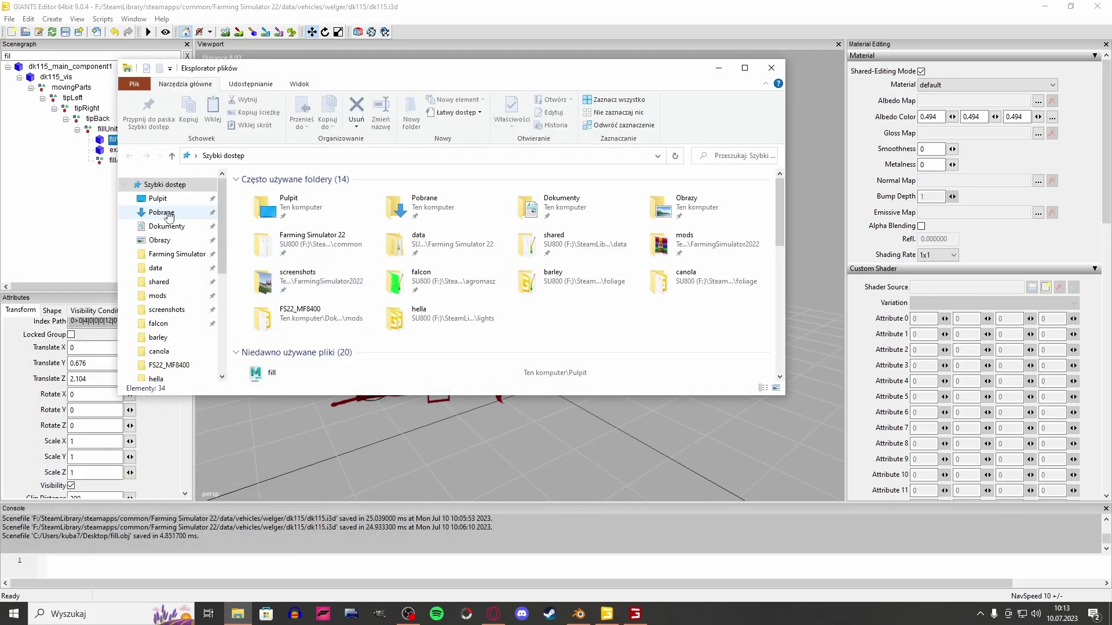
left_click(158, 198)
scroll(332, 290, "down", 1)
left_click_drag(332, 328, 42, 261)
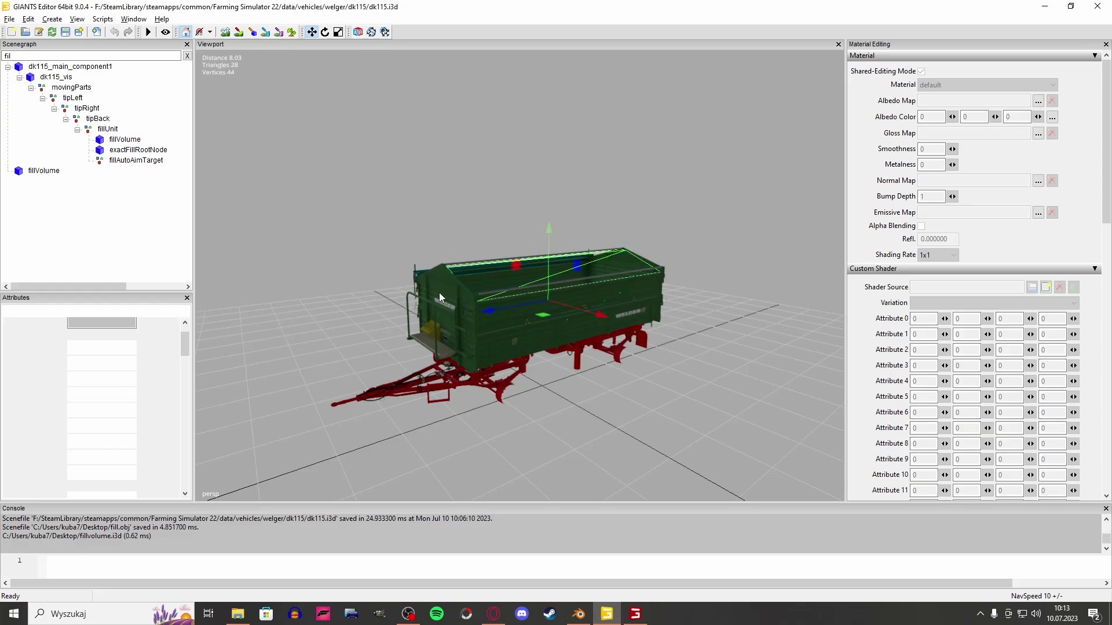
- Inspect the imported box, then move the new fillVolume under fillUnit beside the old one
scroll(440, 298, "up", 3)
scroll(508, 304, "up", 2)
scroll(565, 288, "up", 2)
scroll(607, 294, "up", 2)
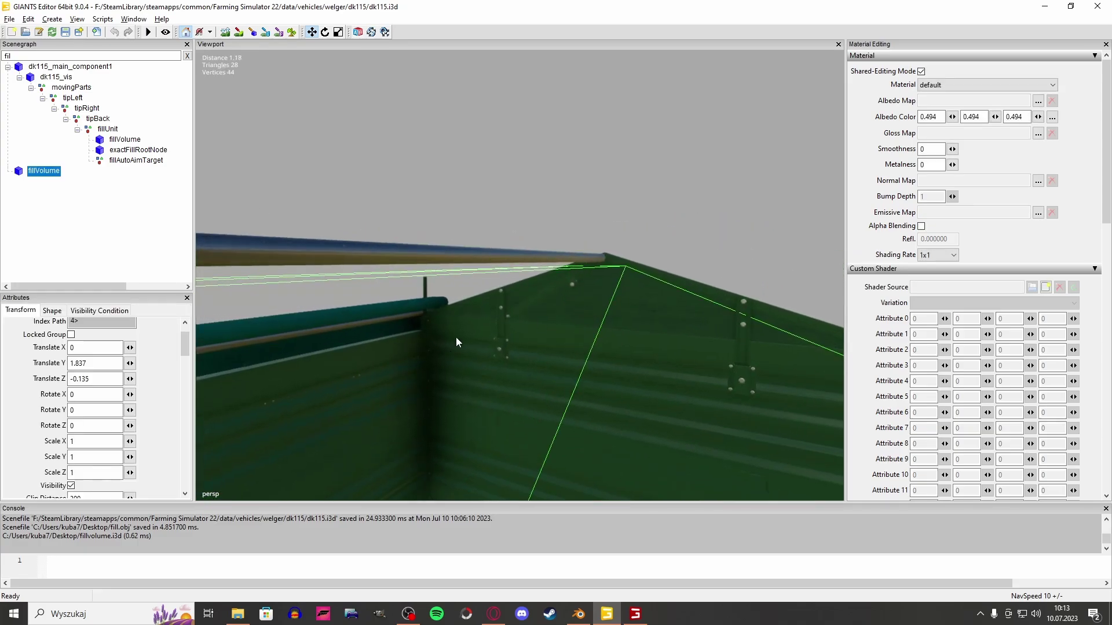
mouse_move(457, 337)
middle_mouse_down()
mouse_move(509, 375)
mouse_move(561, 356)
mouse_move(575, 335)
mouse_move(471, 374)
mouse_move(482, 399)
mouse_move(385, 397)
mouse_move(582, 394)
mouse_move(486, 370)
middle_mouse_up()
scroll(516, 373, "down", 2)
scroll(586, 336, "up", 2)
scroll(470, 380, "down", 5)
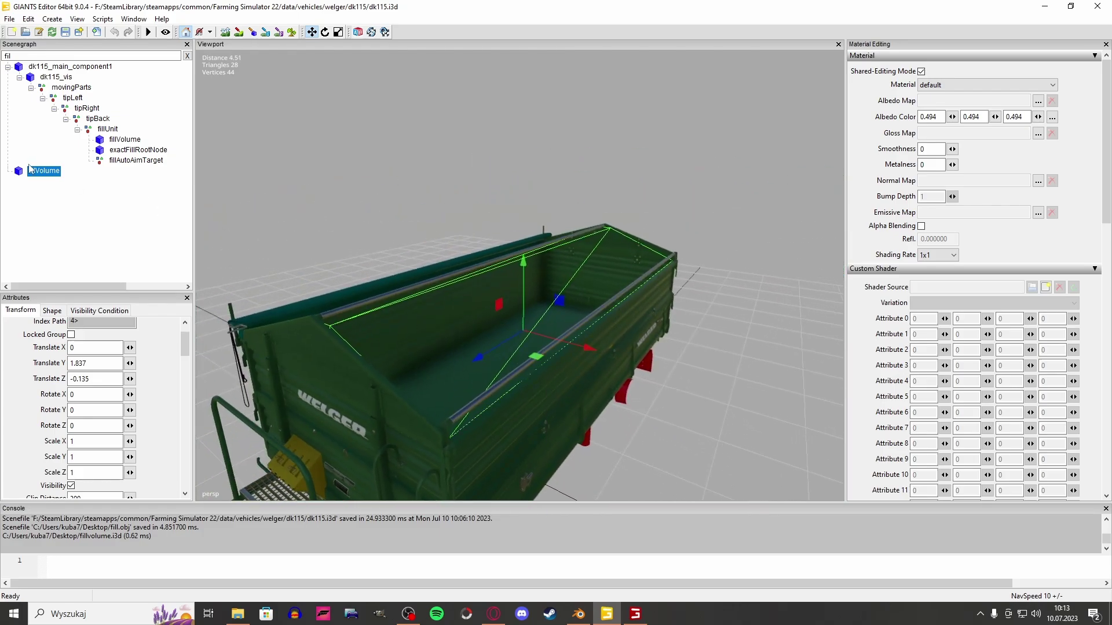
left_click_drag(49, 177, 172, 141)
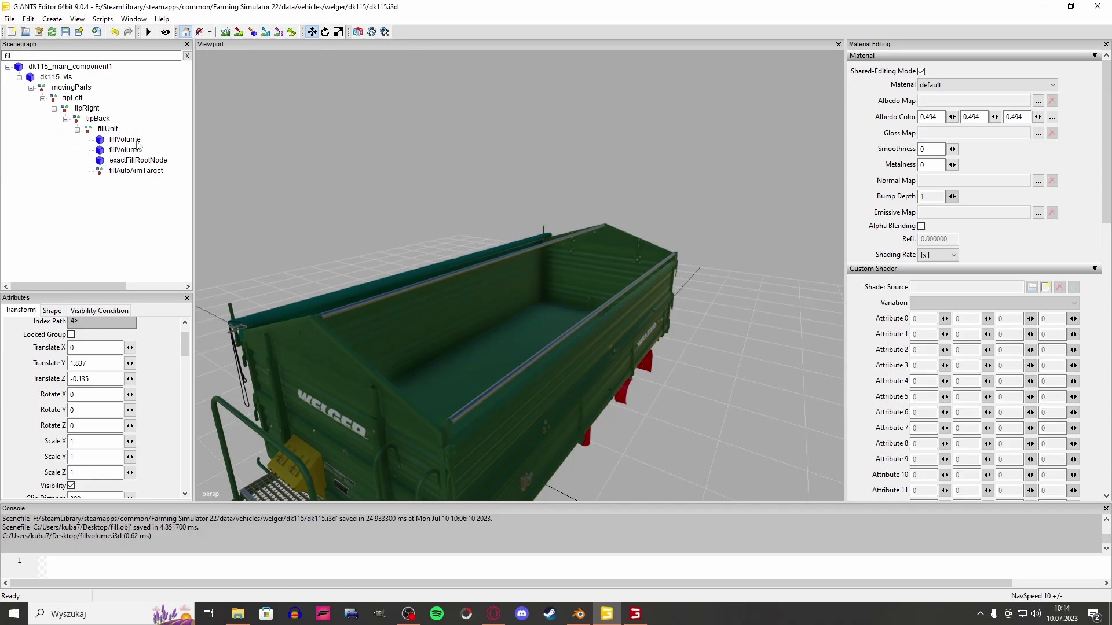
- Delete the old duplicate fillVolume under fillUnit
left_click(187, 56)
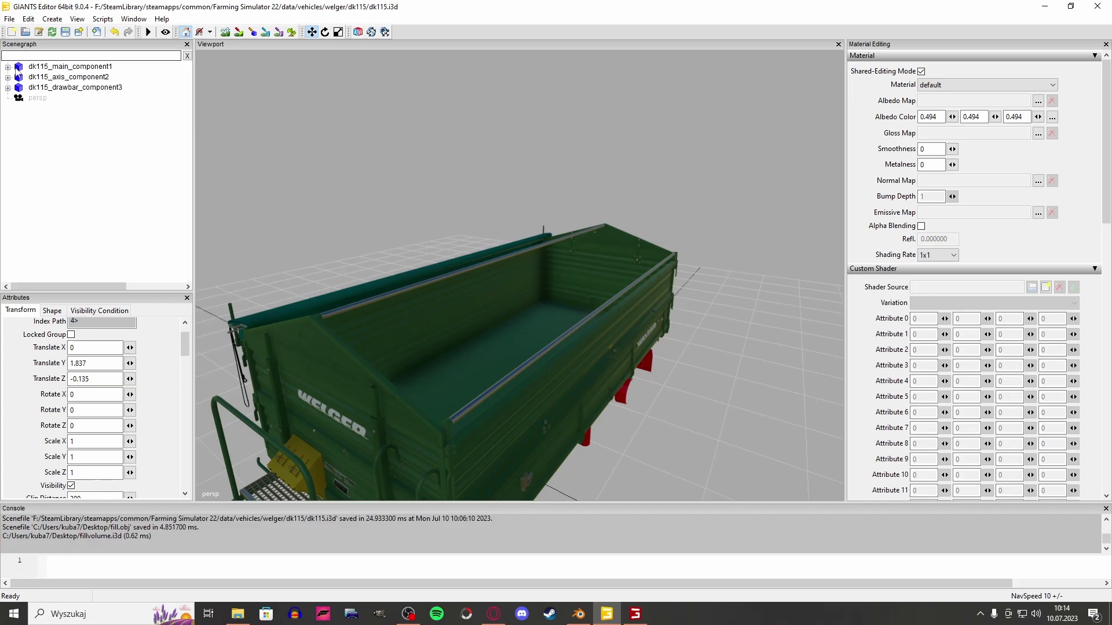
left_click(46, 56)
type("ll")
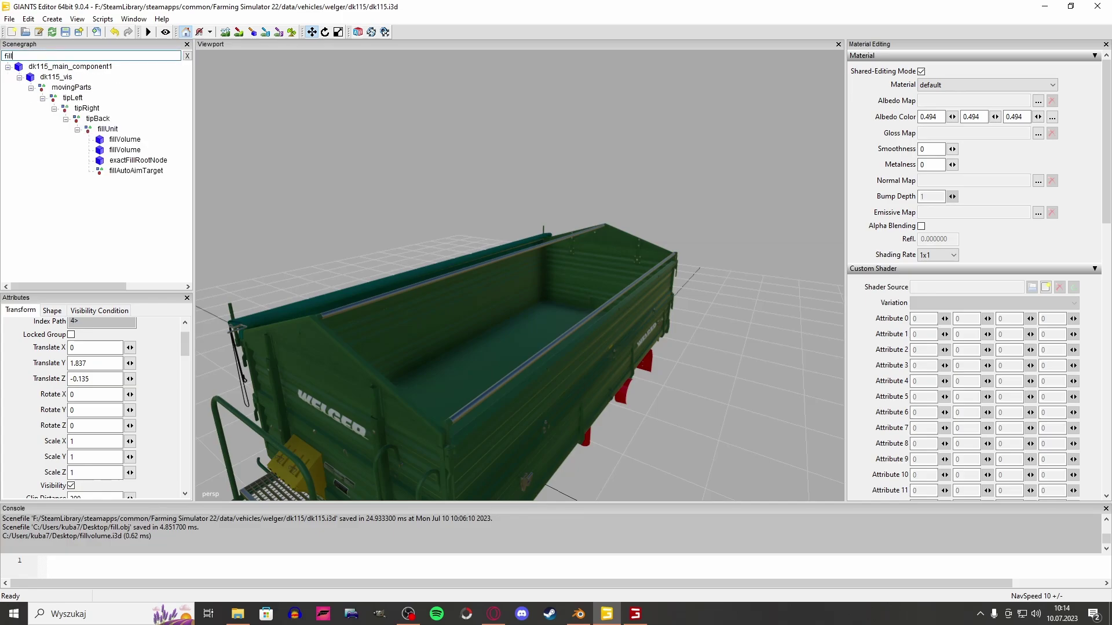
left_click(133, 141)
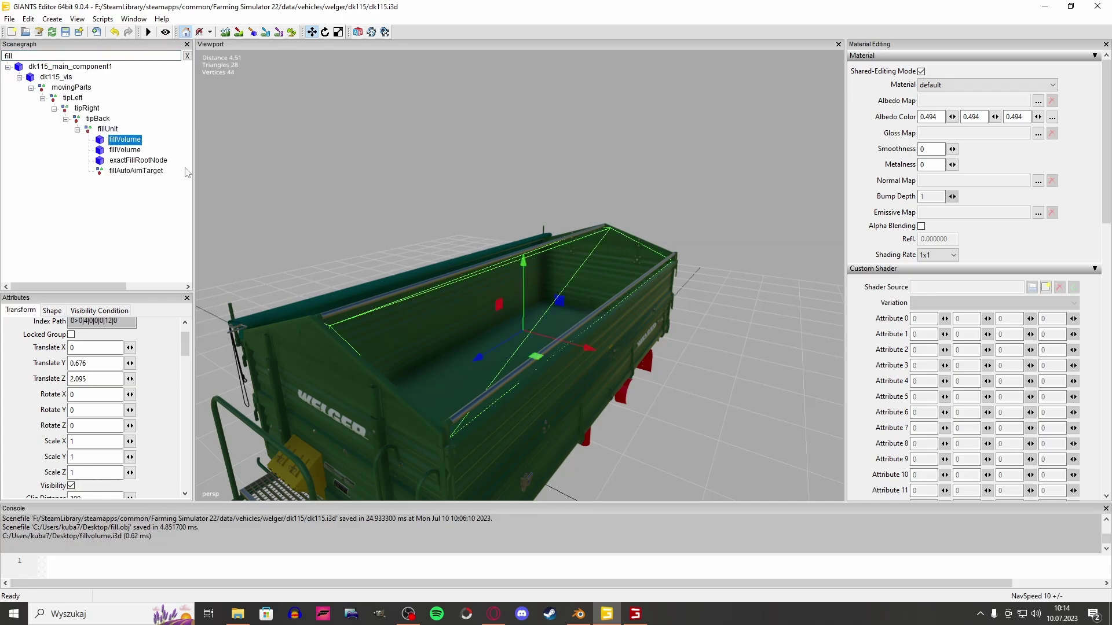
left_click(131, 150)
key("Delete")
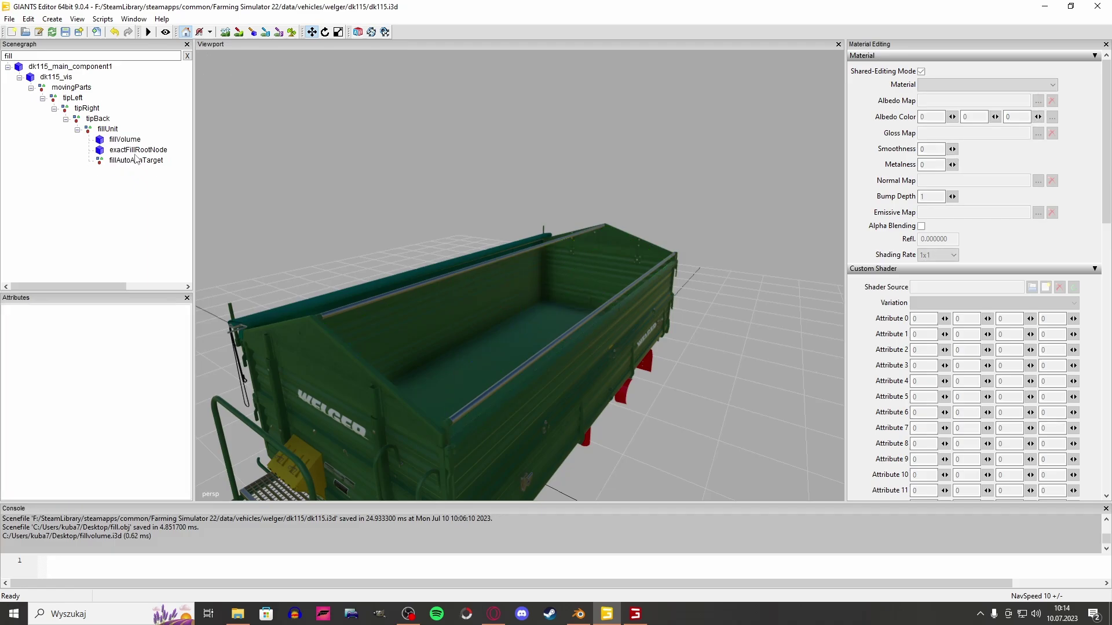
- Make the new fillVolume cast and receive shadows
left_click(128, 140)
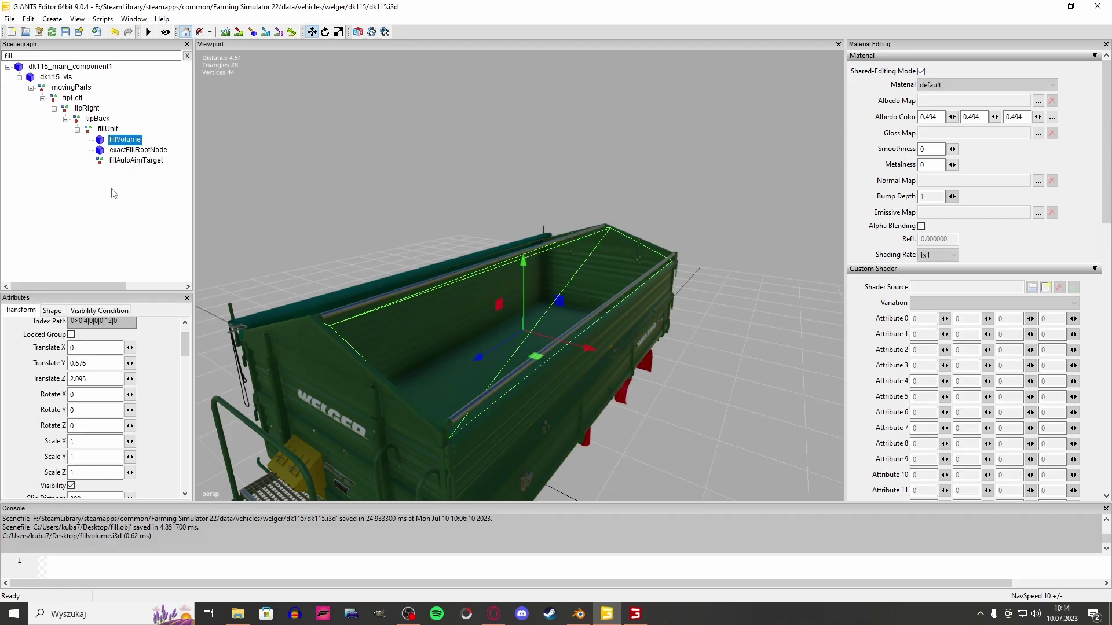
left_click(49, 312)
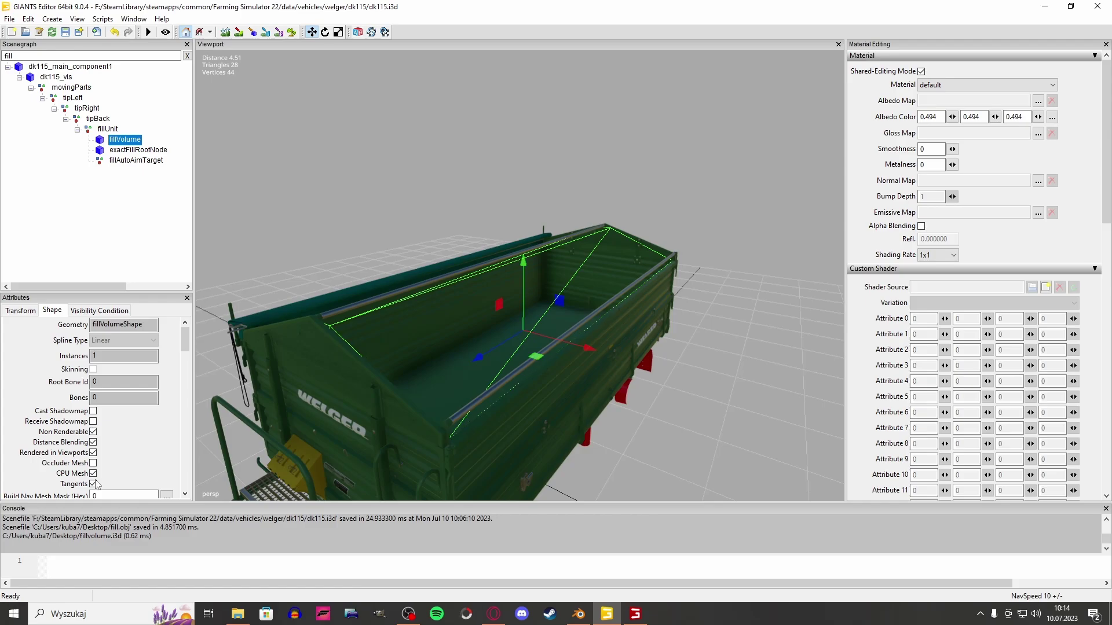
left_click(93, 411)
- Turn on CPU Mesh in the fillVolume's Shape settings
left_click(138, 150)
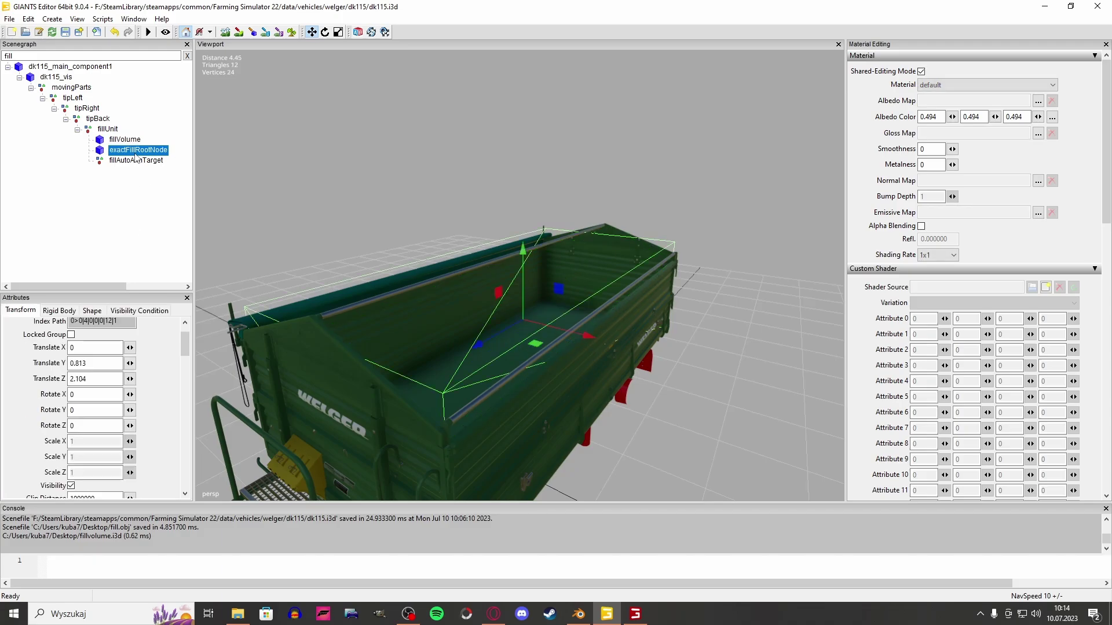
left_click(91, 311)
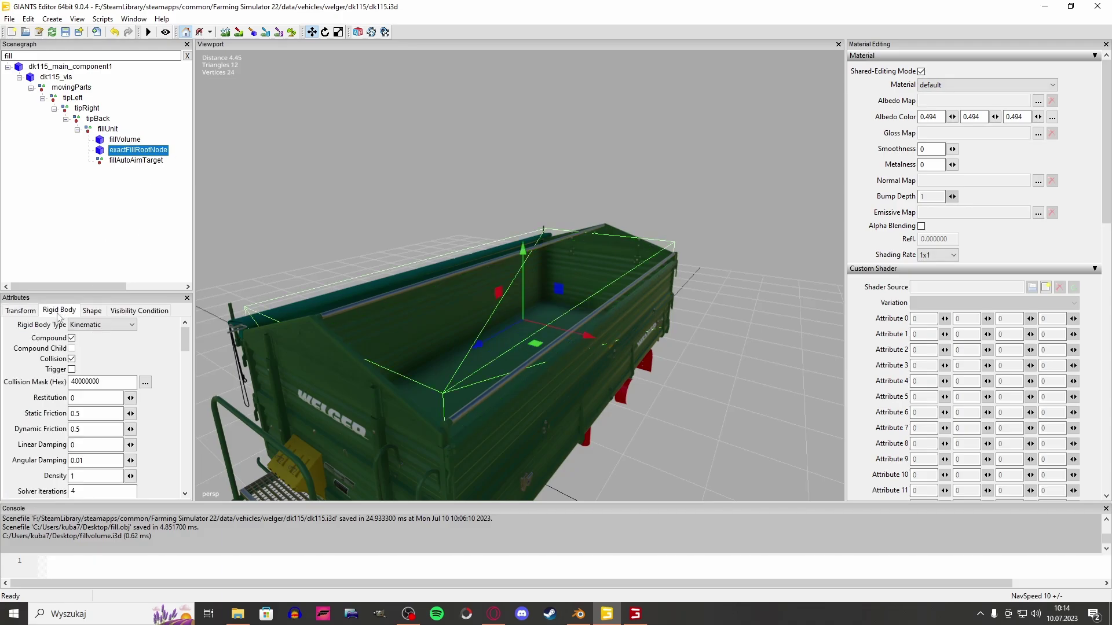
left_click(25, 313)
key("Up")
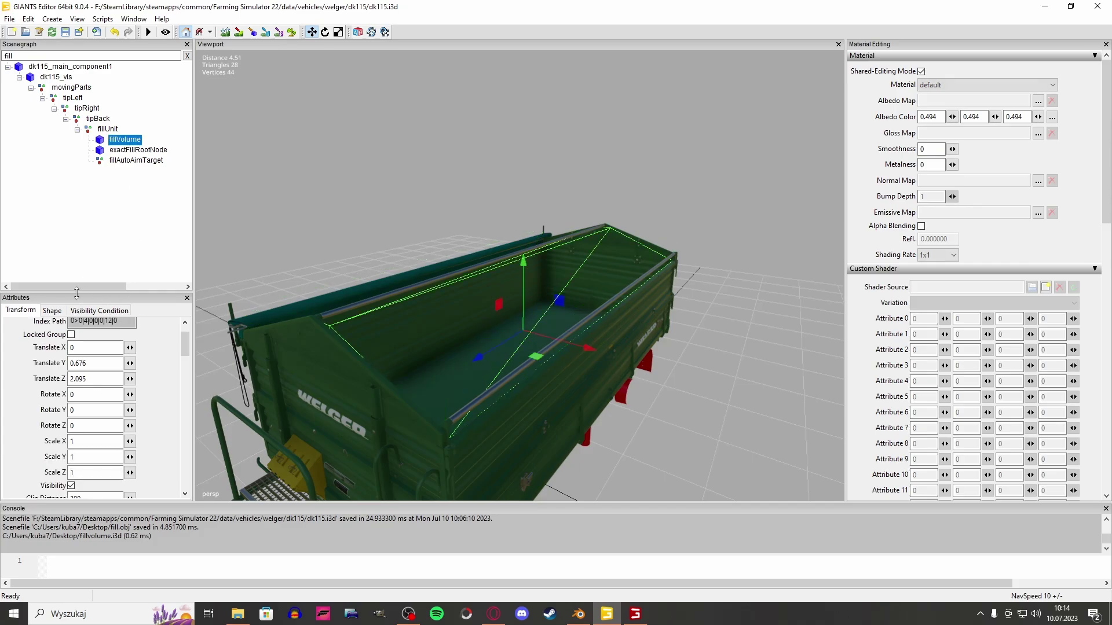
left_click(52, 311)
left_click(93, 474)
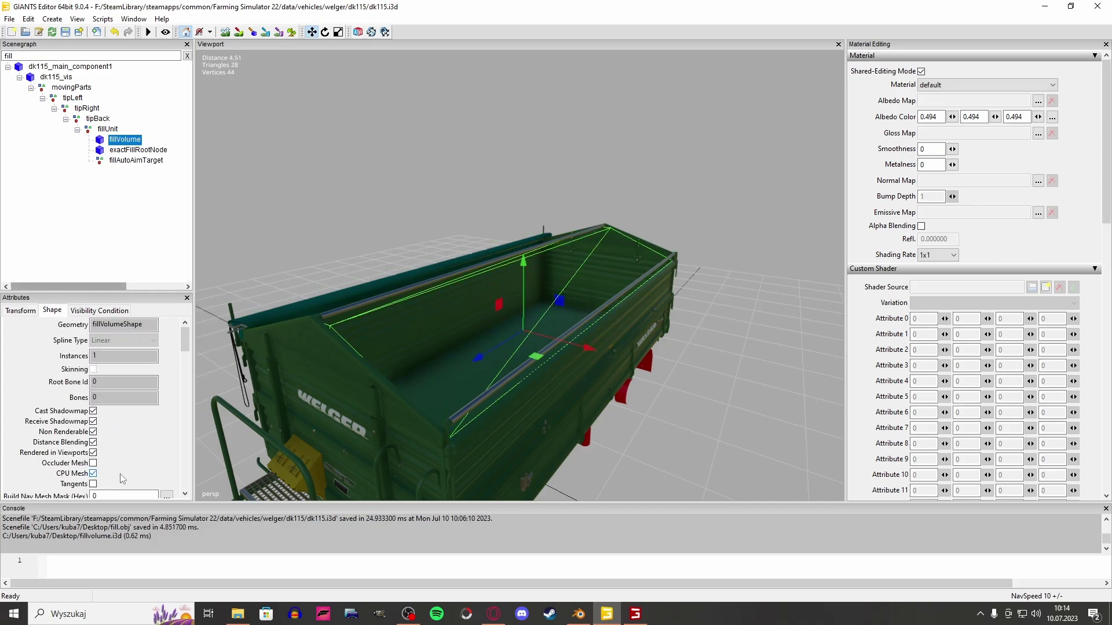
- Review the fillVolume, save dk115.i3d, and return to the running game
left_click(157, 151)
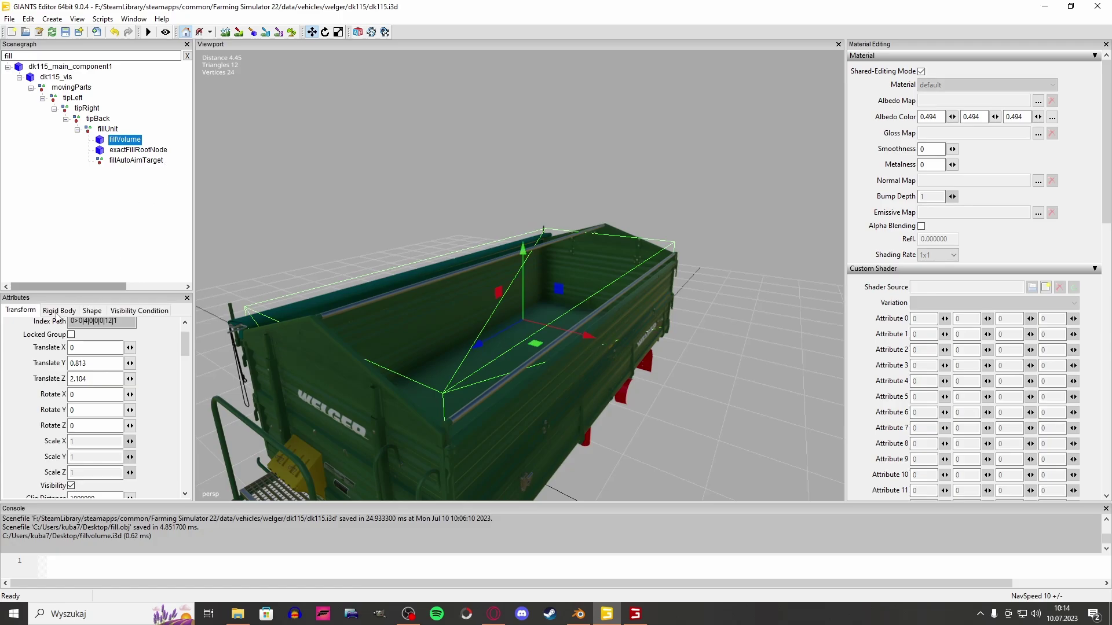
left_click(124, 142)
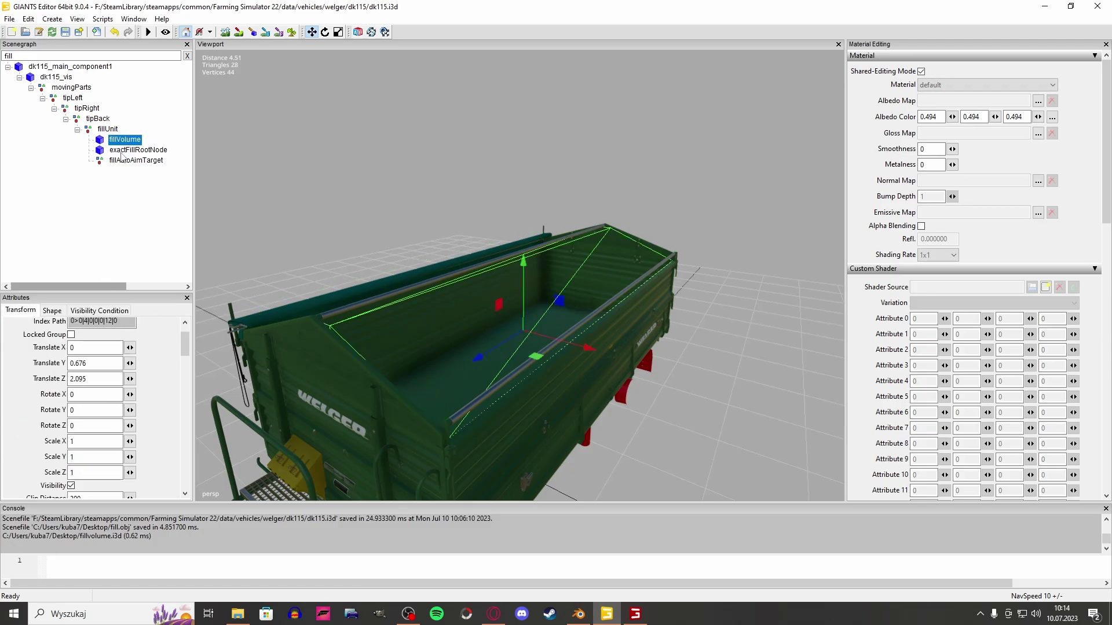
left_click(52, 311)
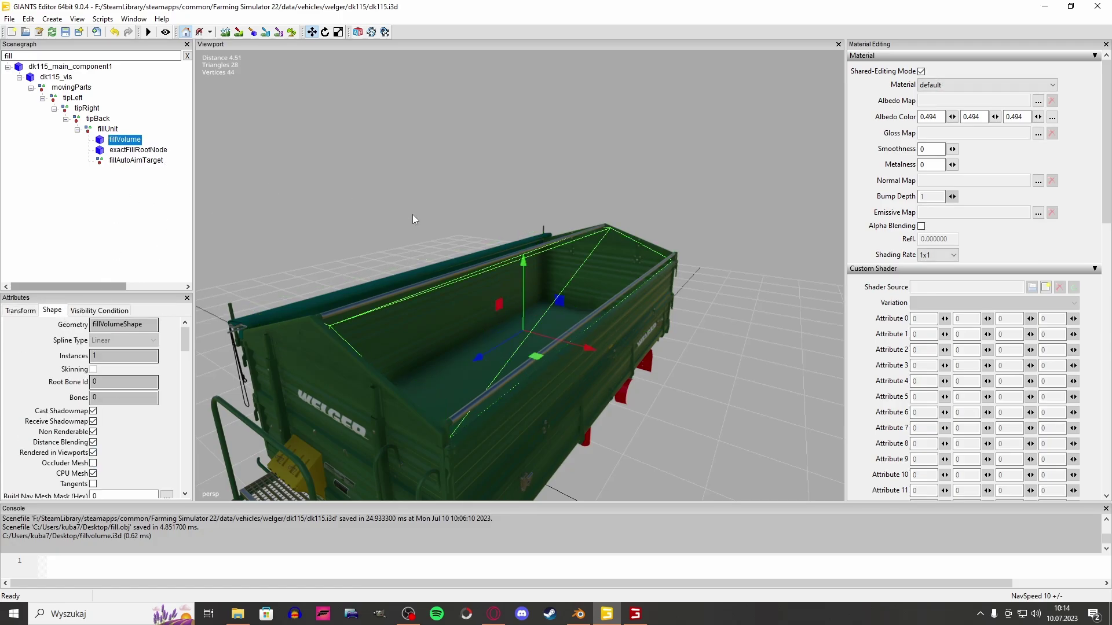
left_click(65, 32)
left_click(636, 614)
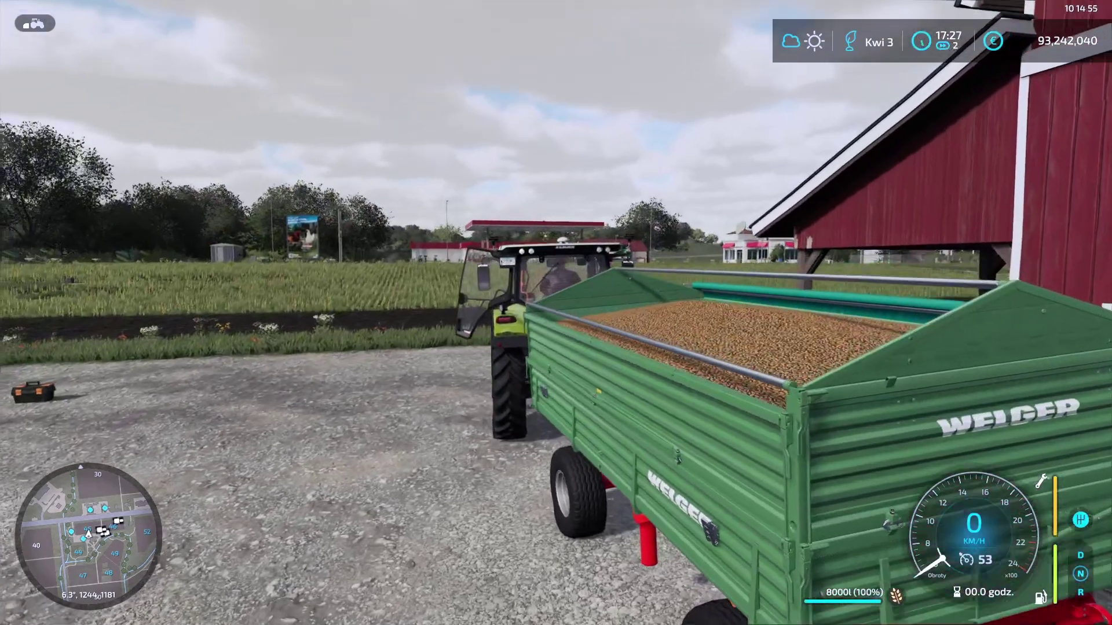
- Reload the vehicles from the developer console so the trailer uses the new fill mesh
scroll(556, 312, "up", 2)
key("grave")
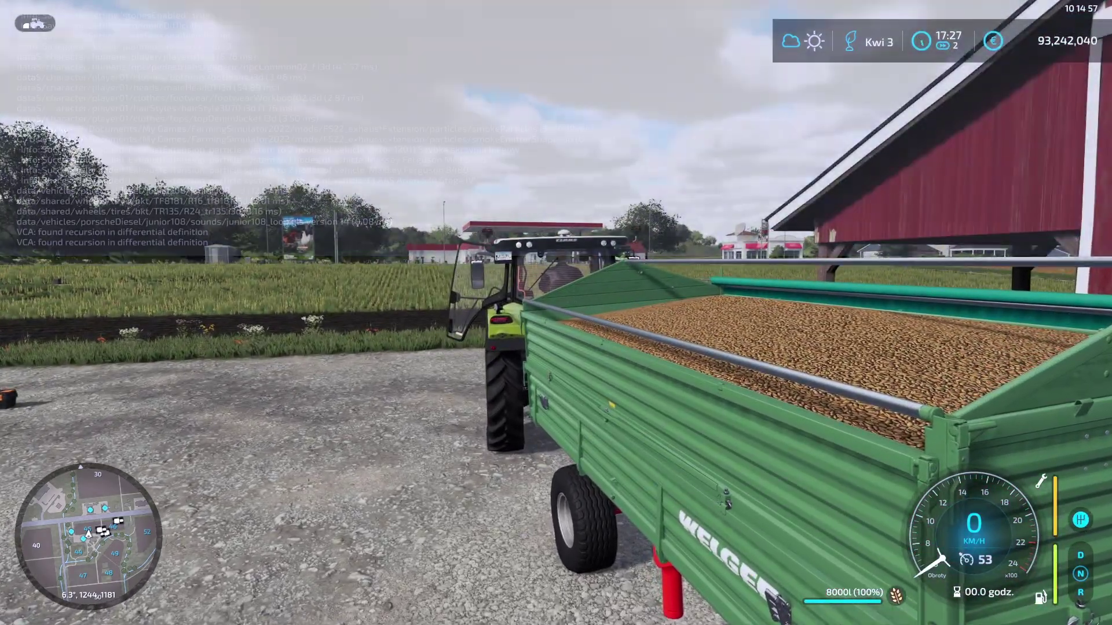
type("clear")
key("Return")
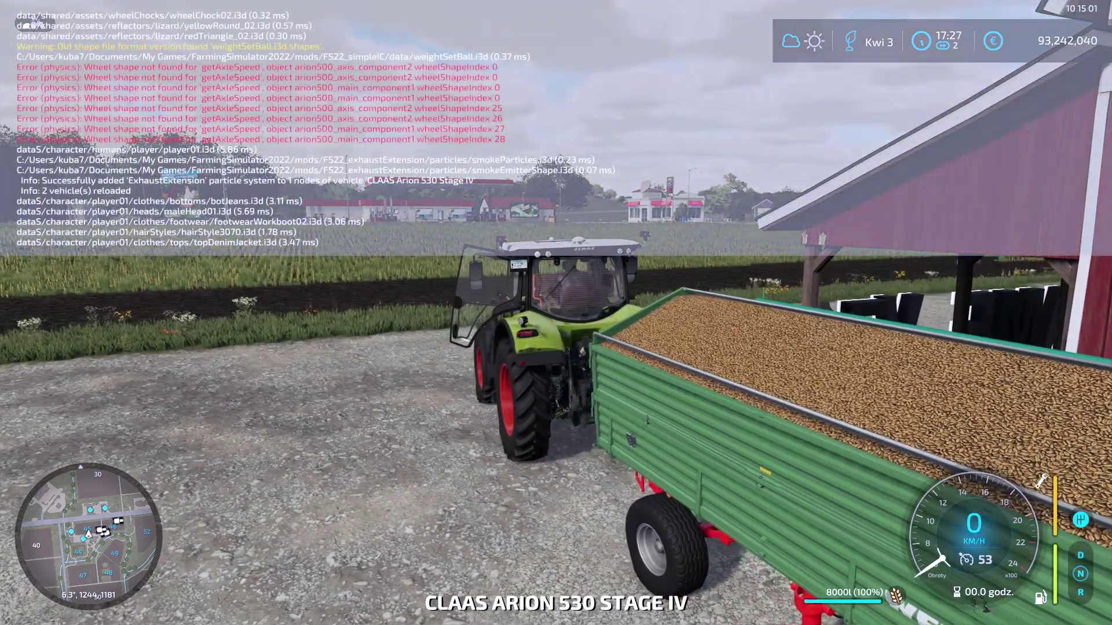
- Leave the tractor and walk around the Welger DK 115 to inspect its wheat heap
scroll(556, 347, "up", 5)
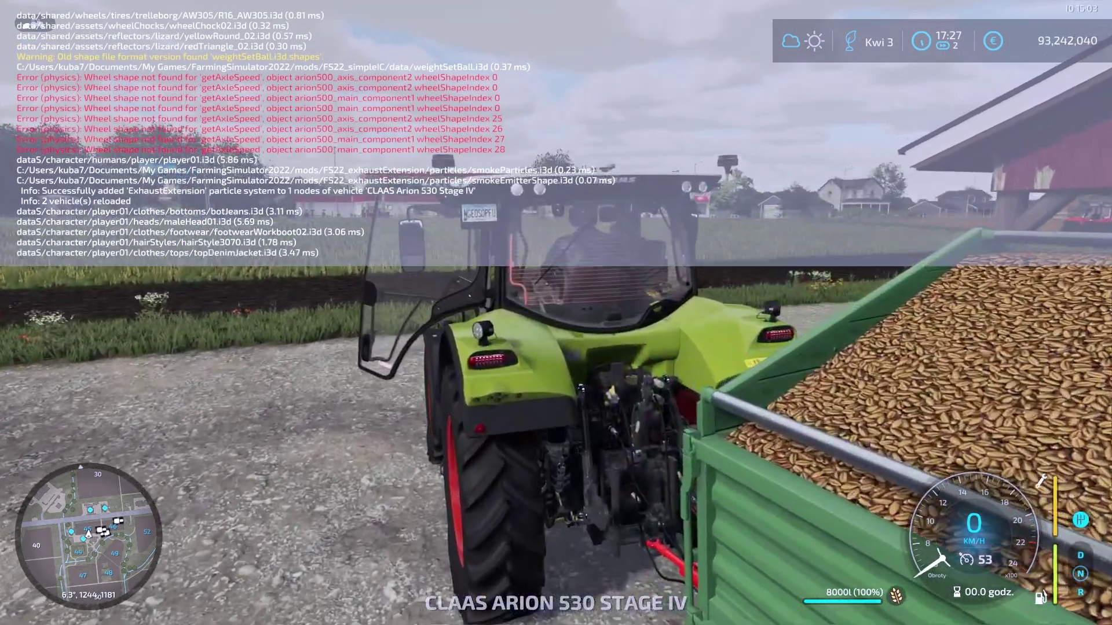
key("e")
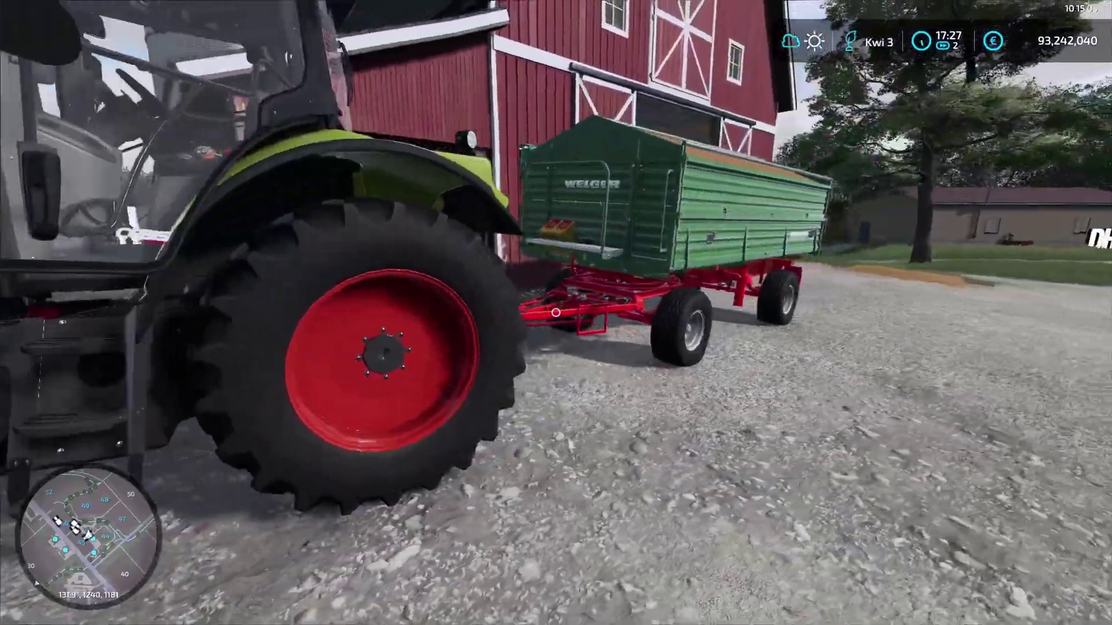
key("w")
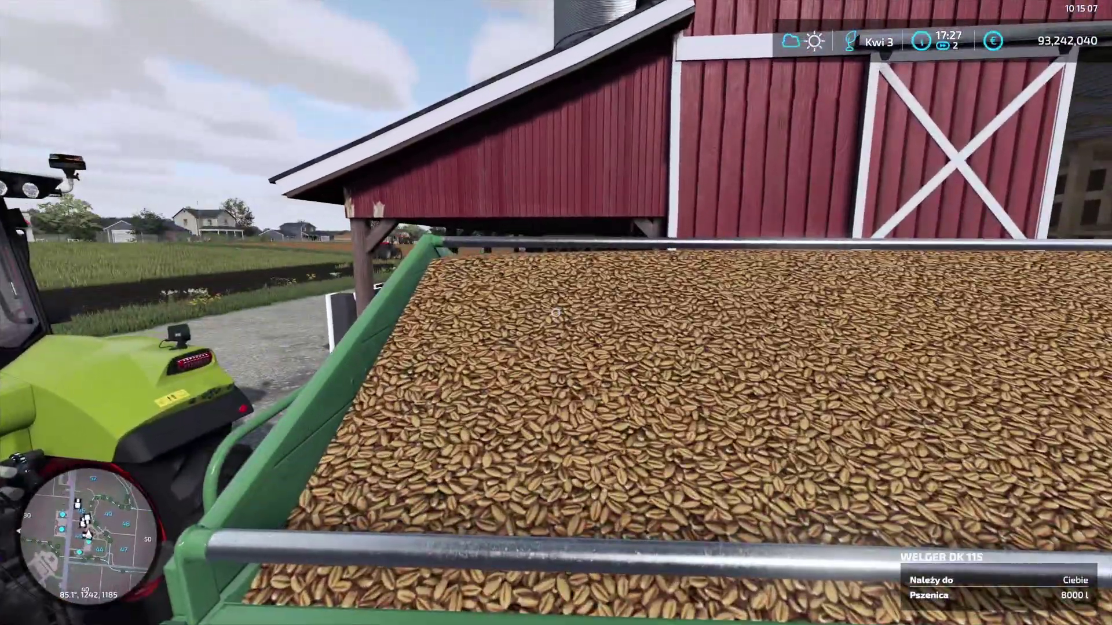
key("d")
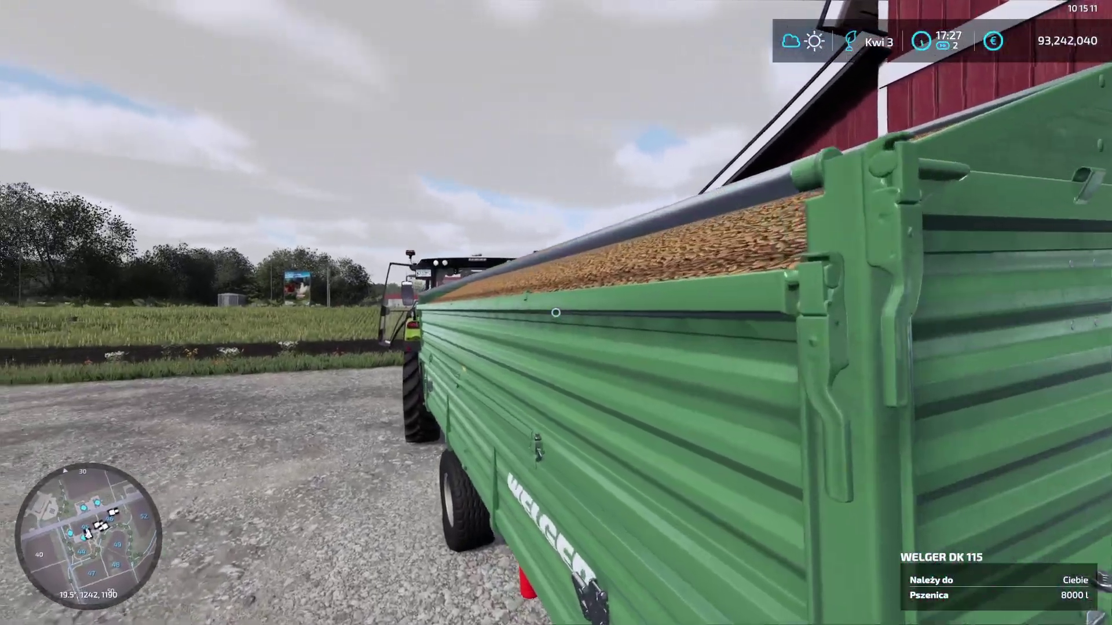
key("w")
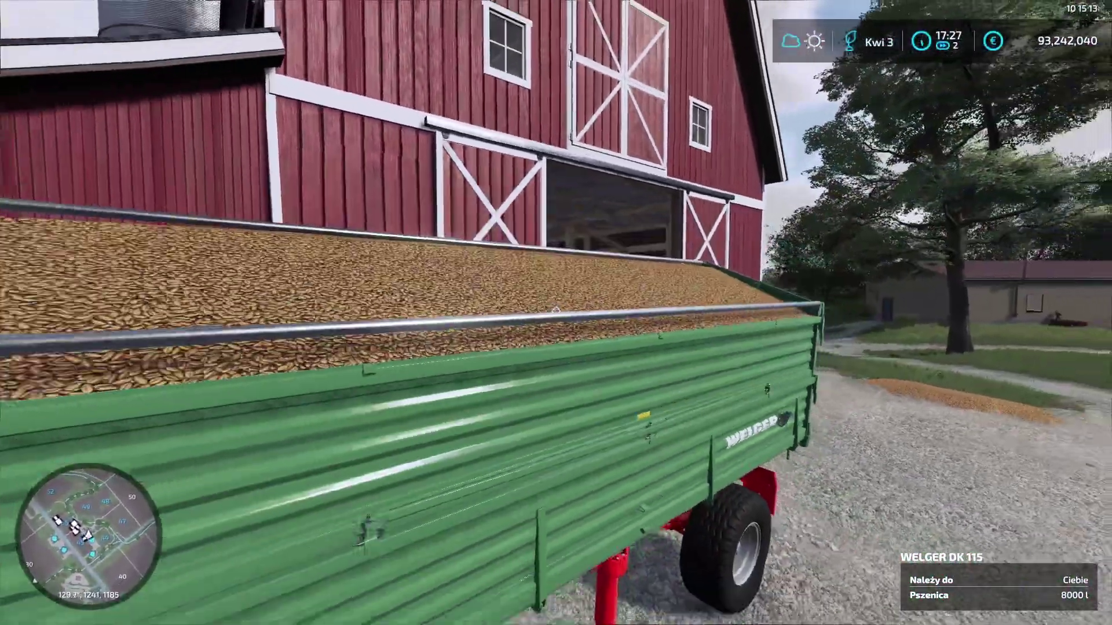
key("s")
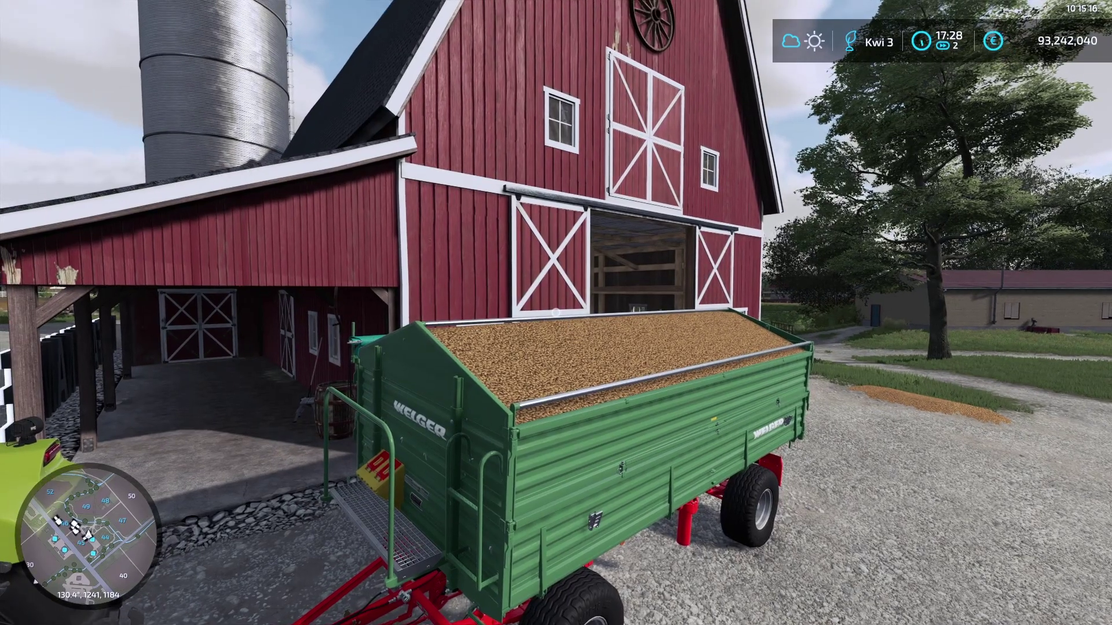
key("w")
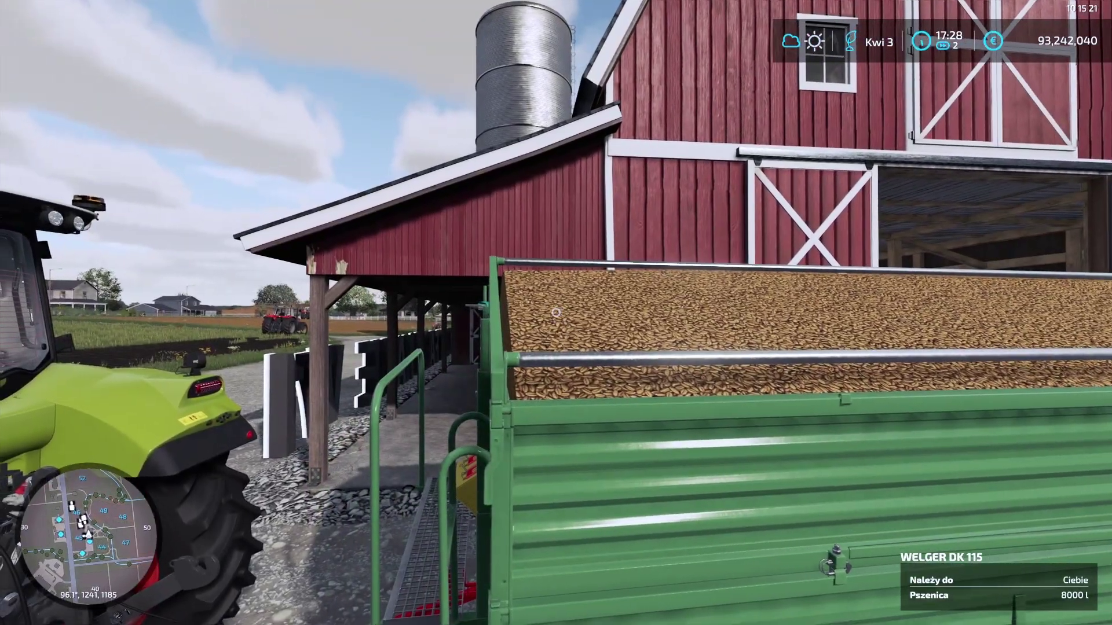
key("w")
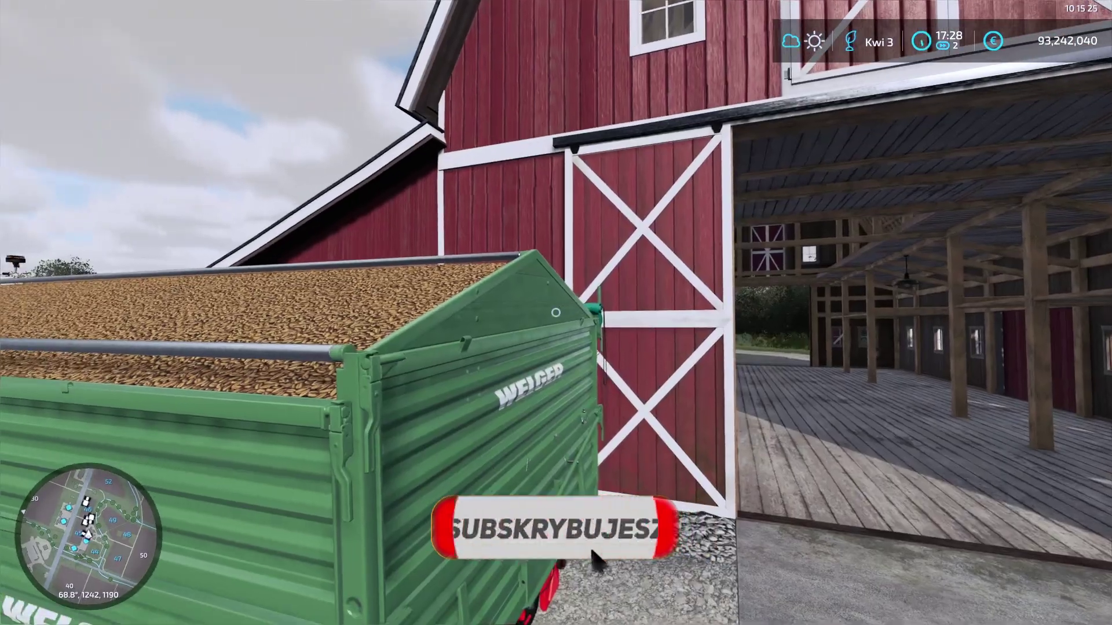
key("s")
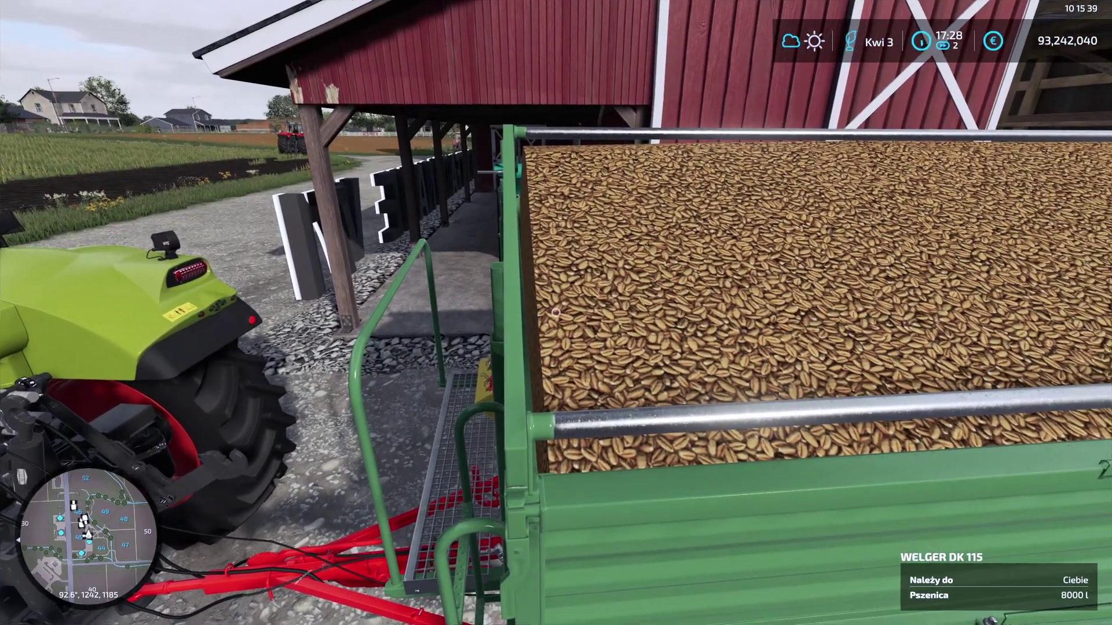
key("s")
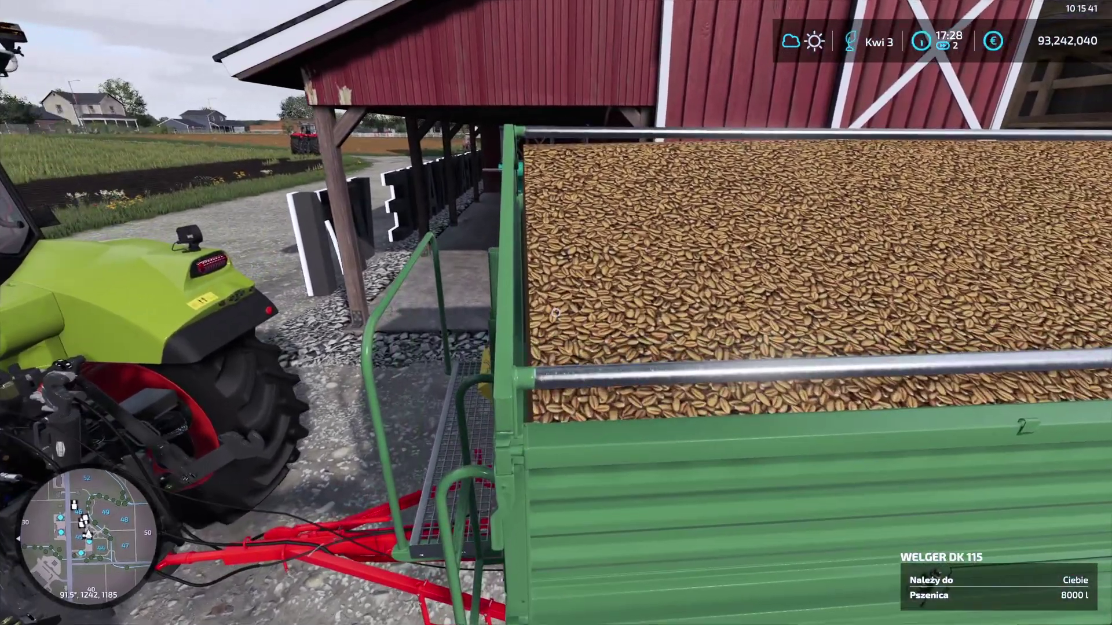
key("d")
key("w")
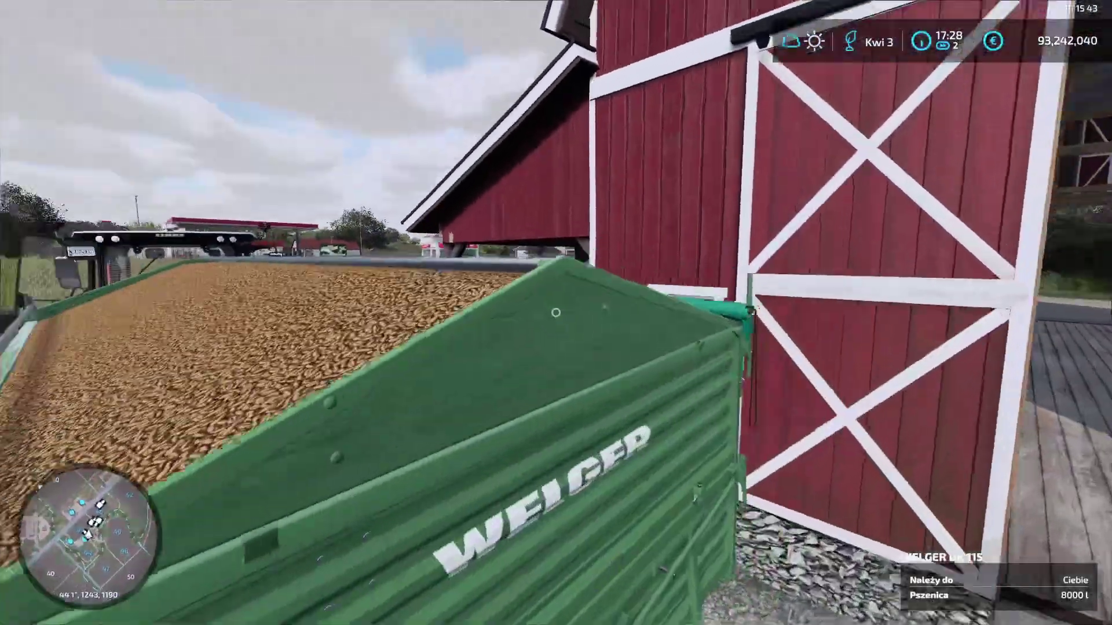
key("a")
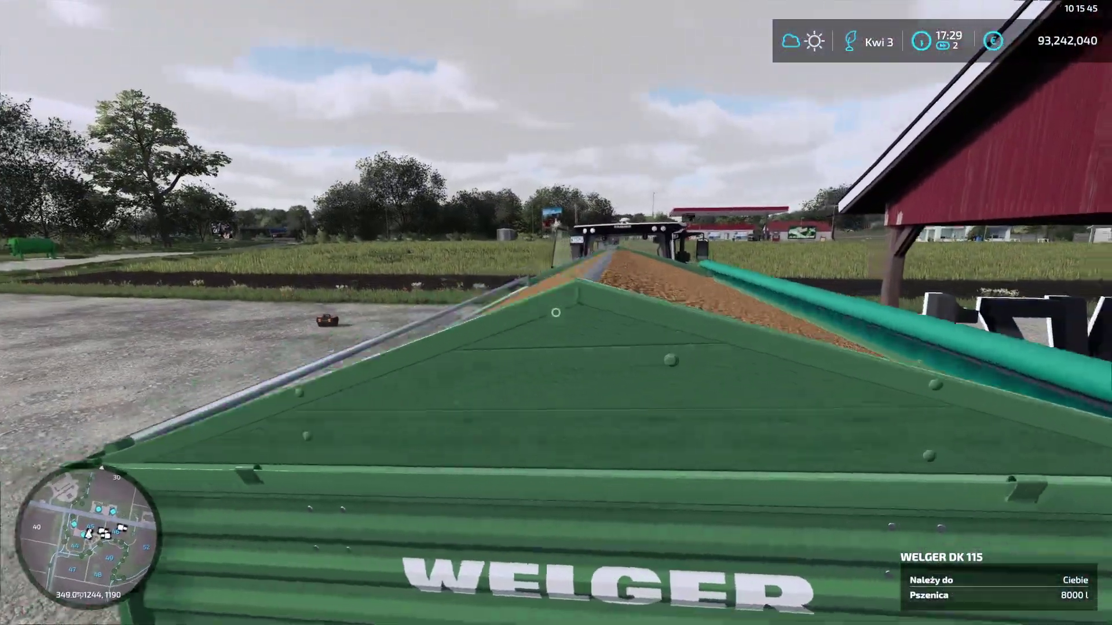
key("a")
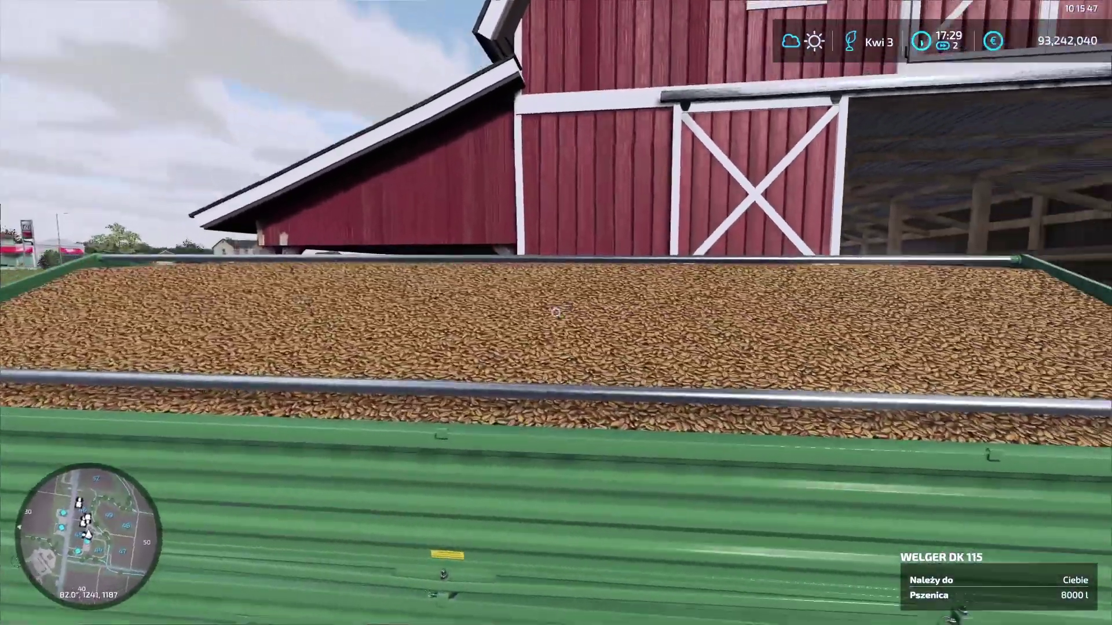
key("s")
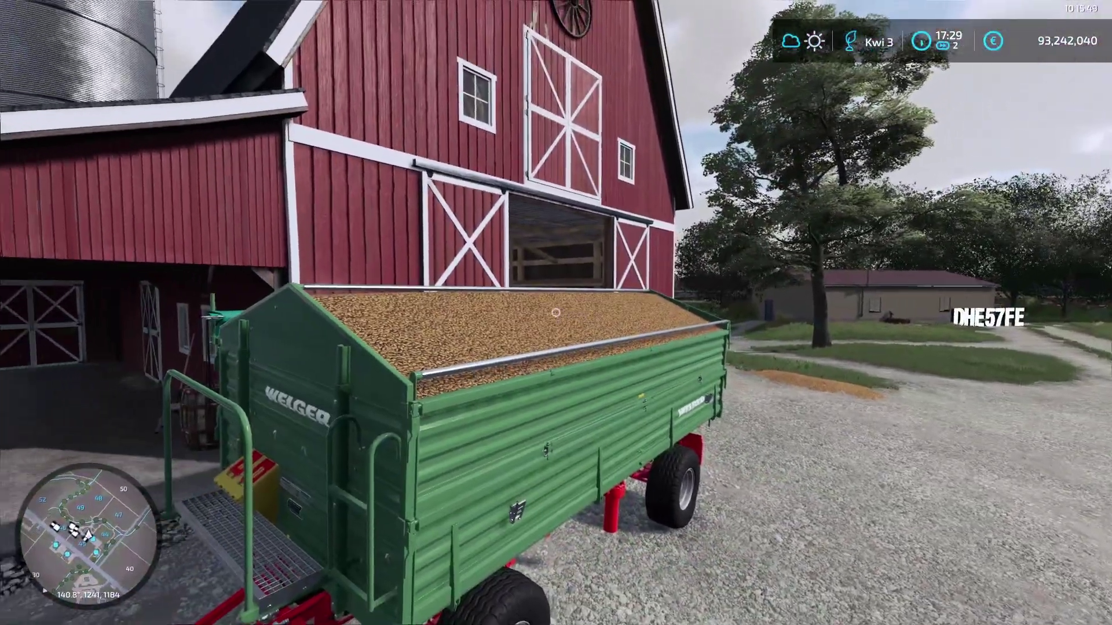